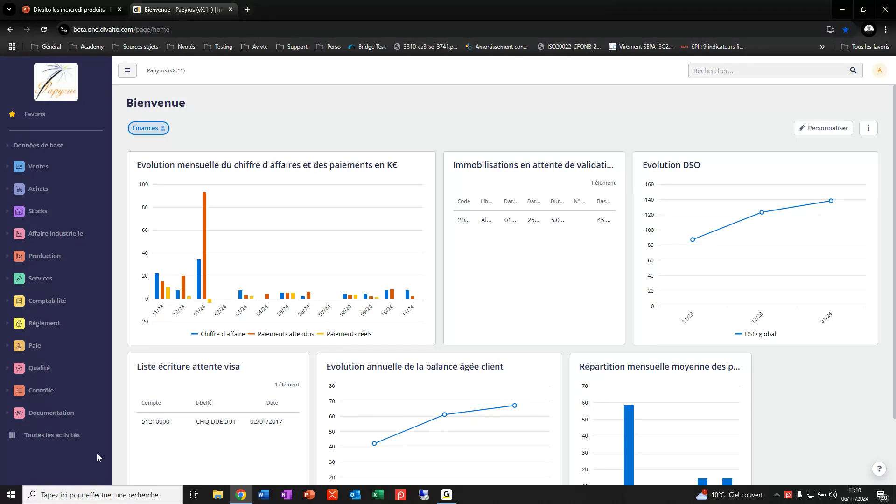
- Open Pointage semi automatique under Règlement NEW, Etebac / Ebics, Pointage des extraits
left_click(78, 445)
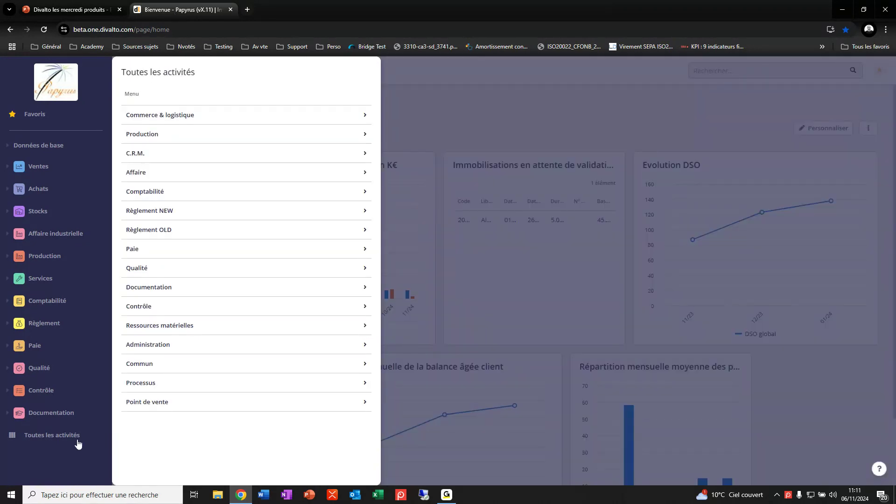
left_click(173, 210)
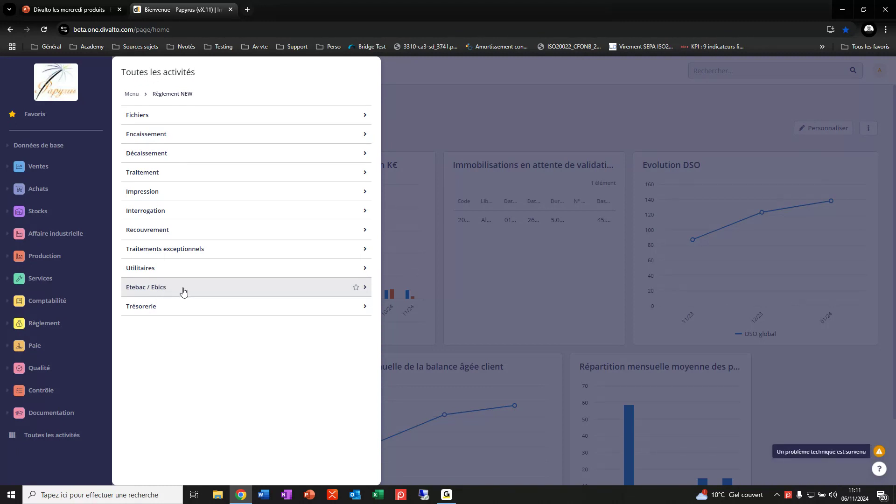
left_click(146, 290)
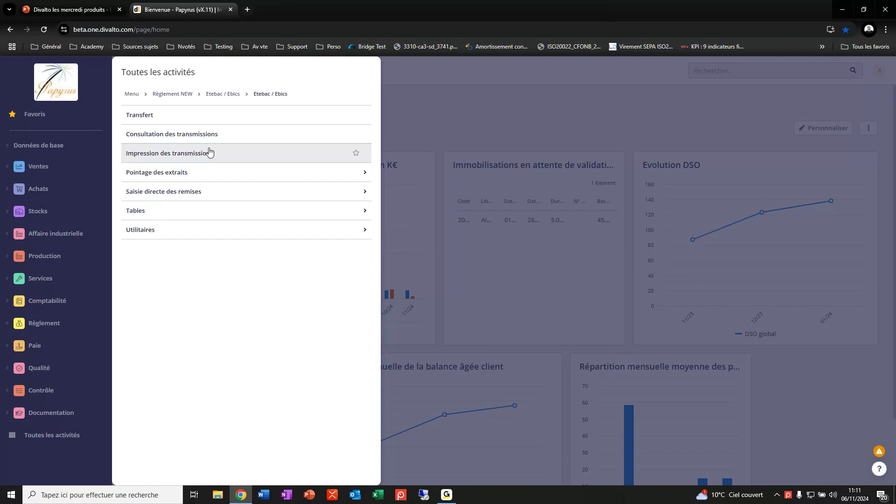
left_click(186, 177)
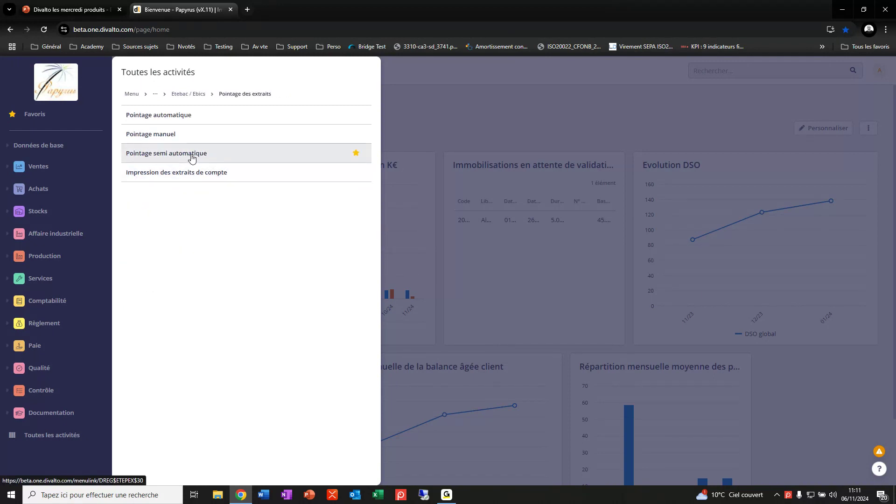
left_click(191, 158)
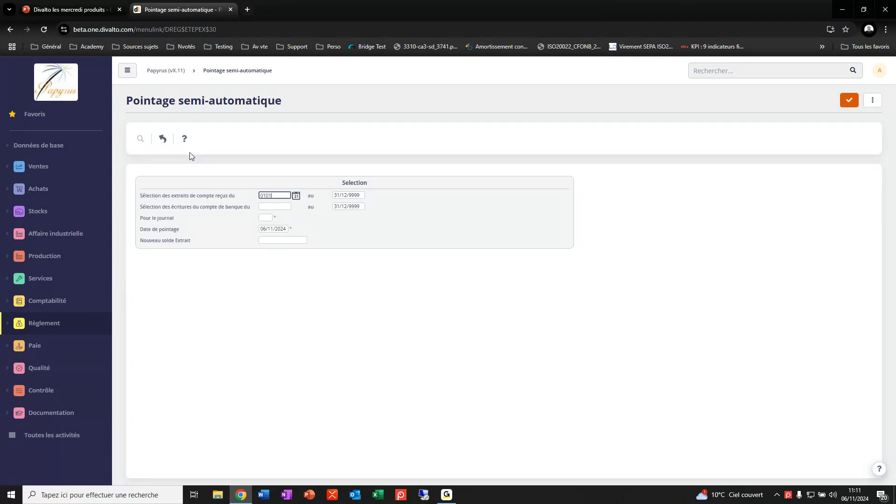
- Run the reconciliation with statements from 01/01/2017, bank entries from 01/01/2024, journal T1 and a new statement balance of 15000
key("Tab")
key("Tab")
type("010124")
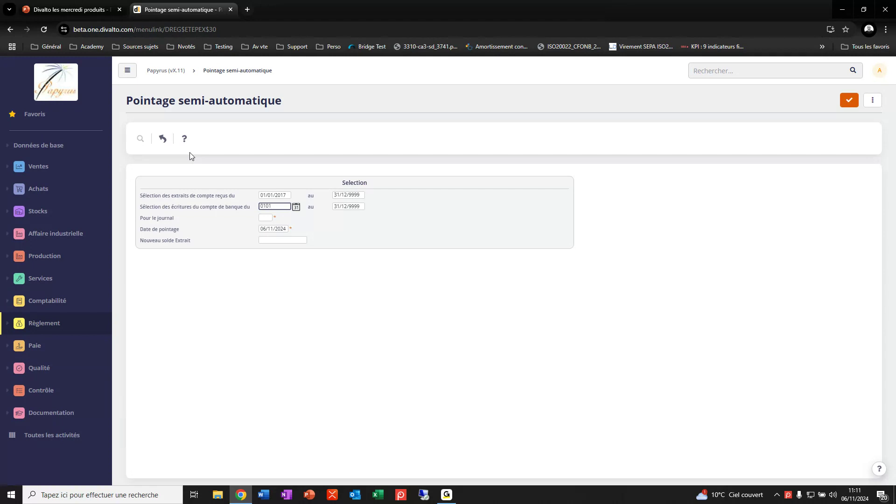
key("Tab")
key("Tab")
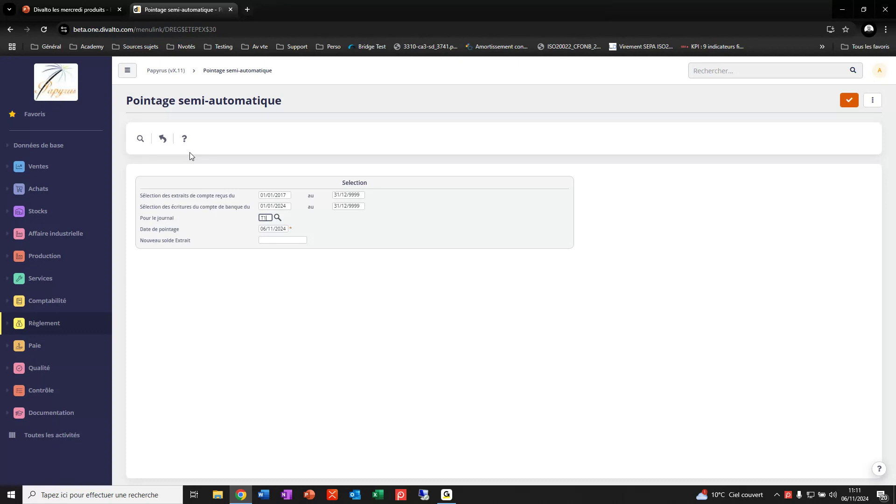
key("Tab")
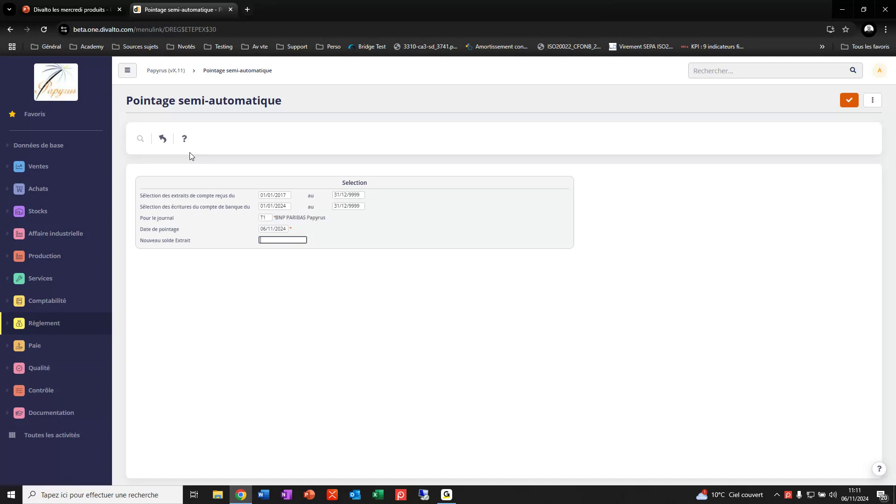
type("15000")
key("Return")
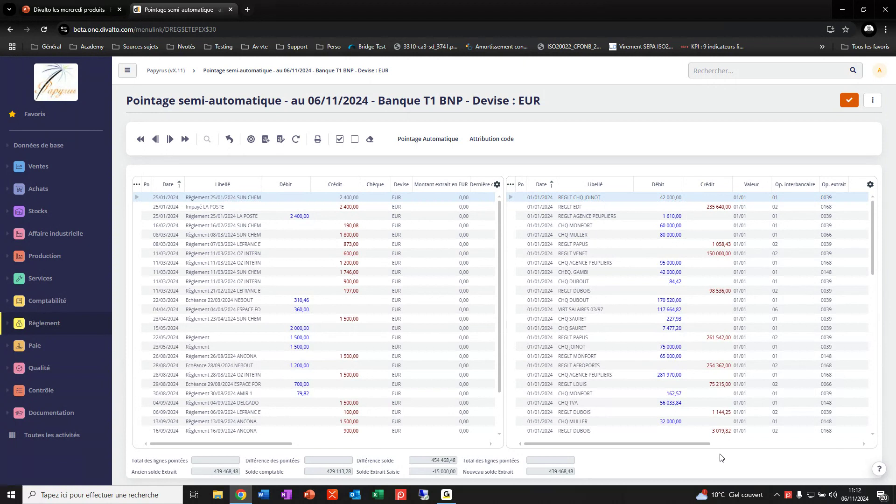
- Generate a settlement from the CPAM PARIS bank statement line of 2 161,25
left_click(127, 70)
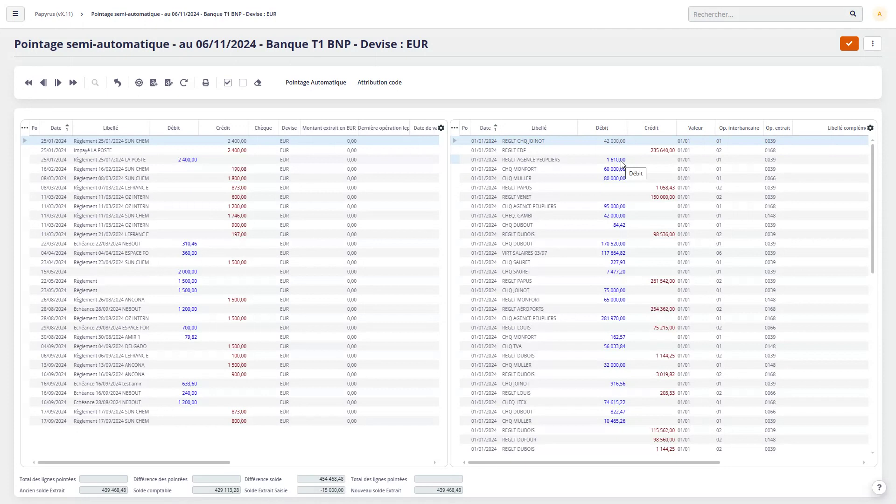
scroll(615, 340, "down", 4)
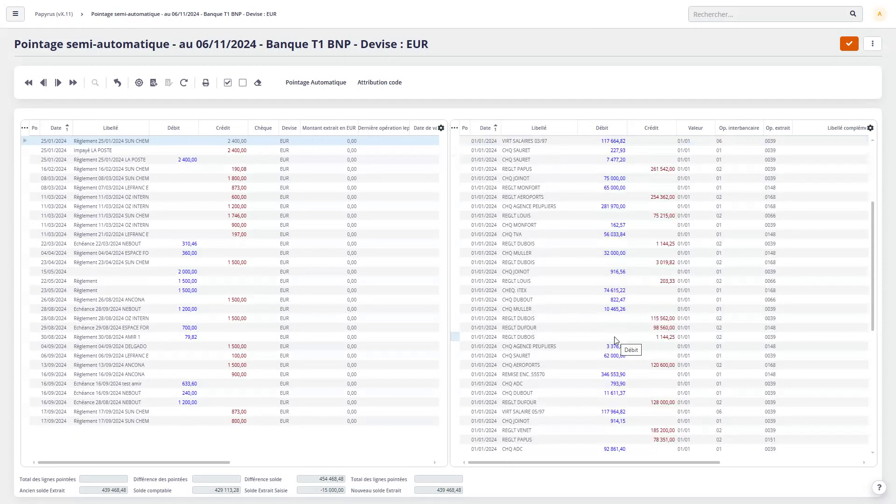
scroll(615, 343, "down", 5)
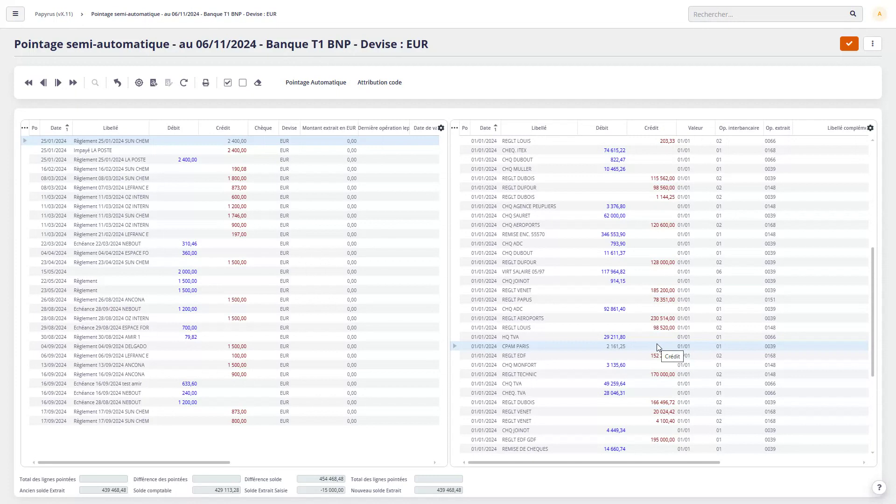
right_click(621, 351)
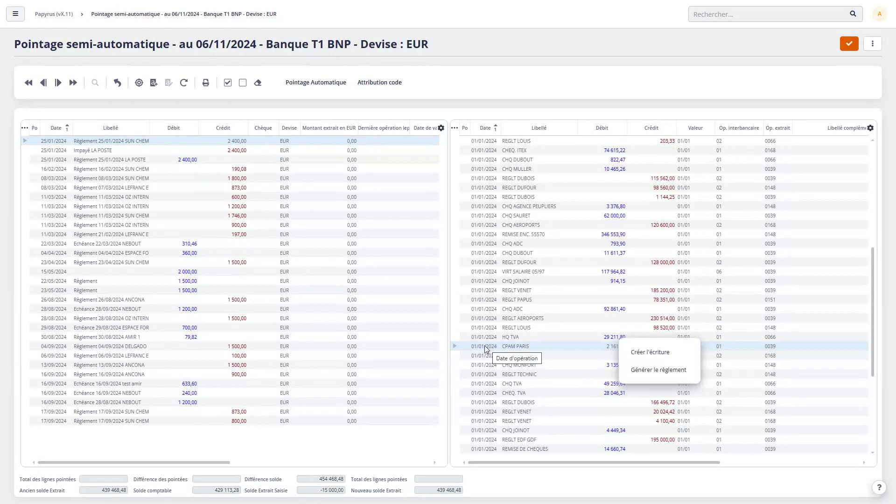
left_click(659, 370)
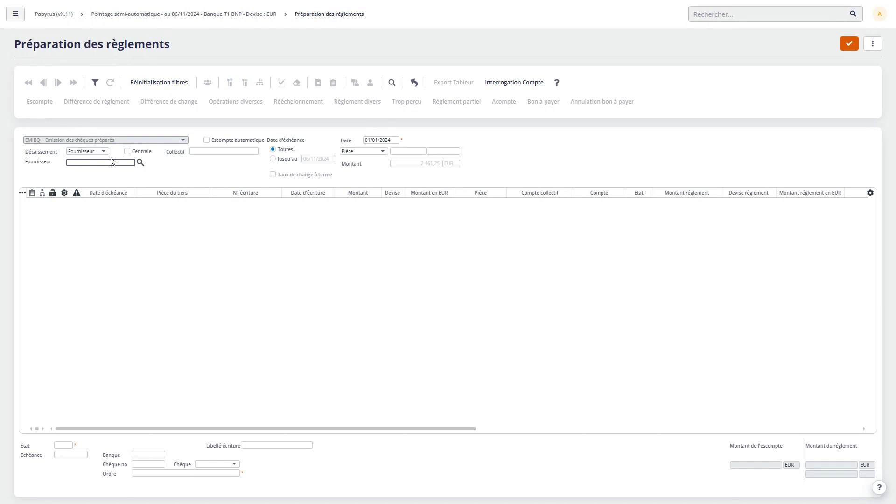
- Settle supplier SUN CHEMICAL's 2161,25 EUR item due 30/11/2024, entering 05/11 as the settlement's due date
type("F00000001")
key("Tab")
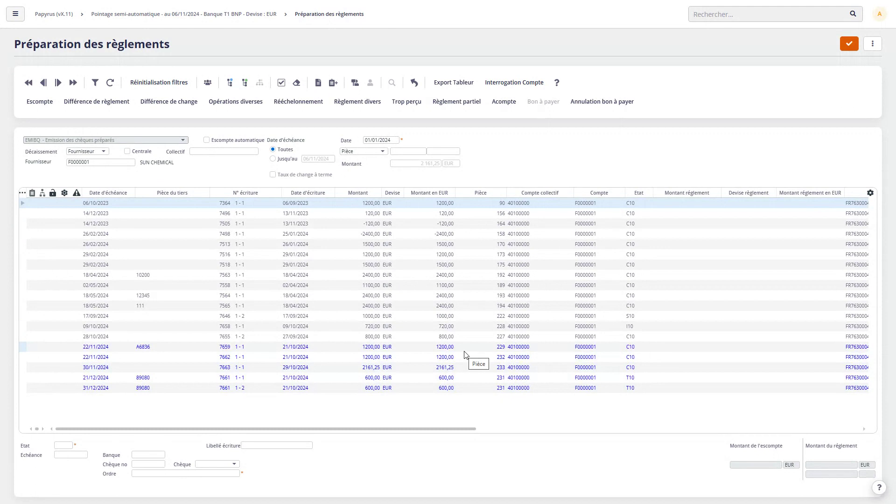
left_click(450, 371)
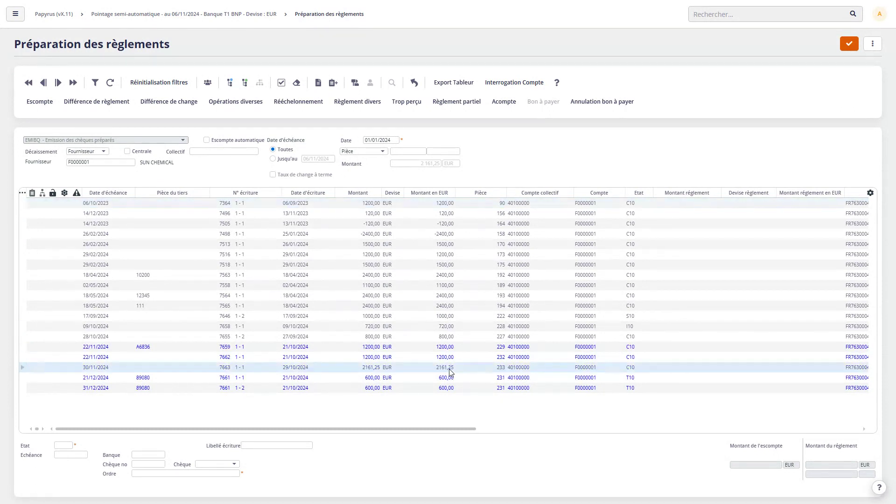
double_click(450, 371)
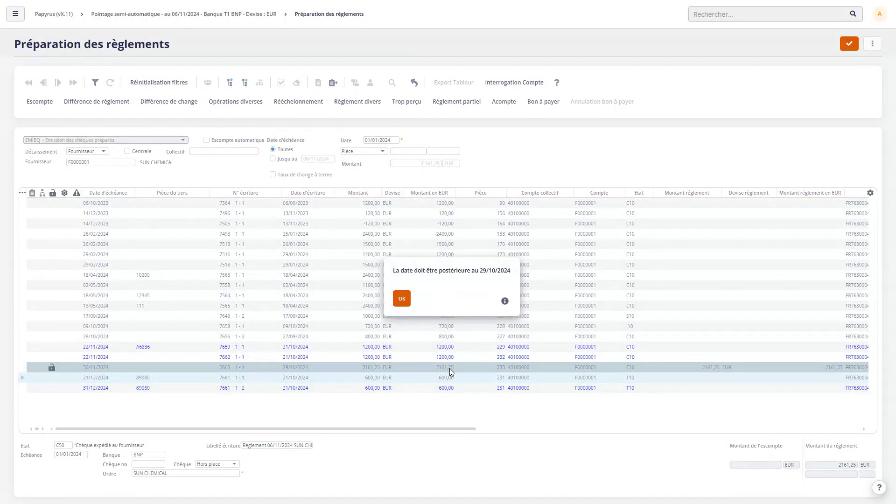
key("Return")
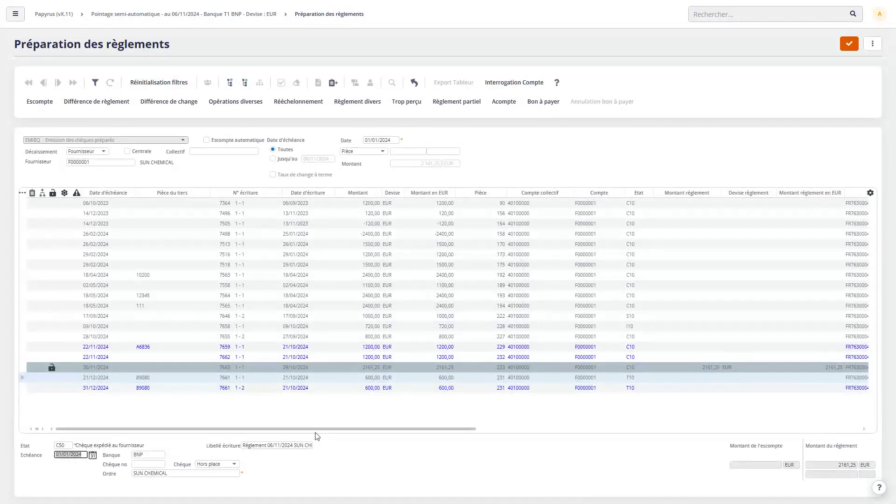
type("0511")
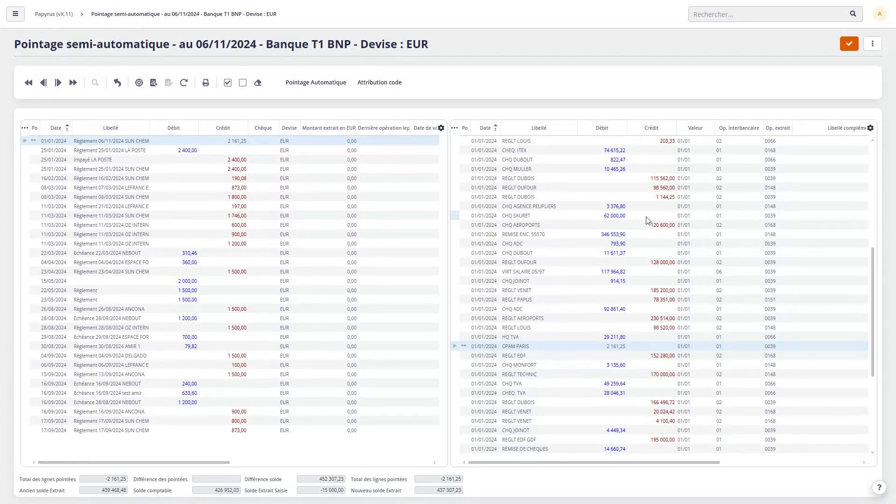
- Generate a settlement from the 1 144,25 credit line above the CHQ AGENCE PEUPLIERS statement line of 3 376,80
left_click(671, 197)
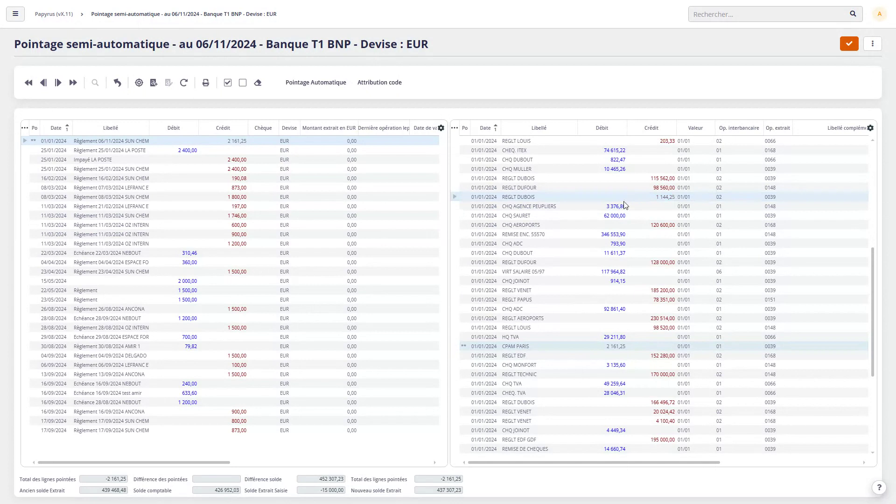
right_click(672, 201)
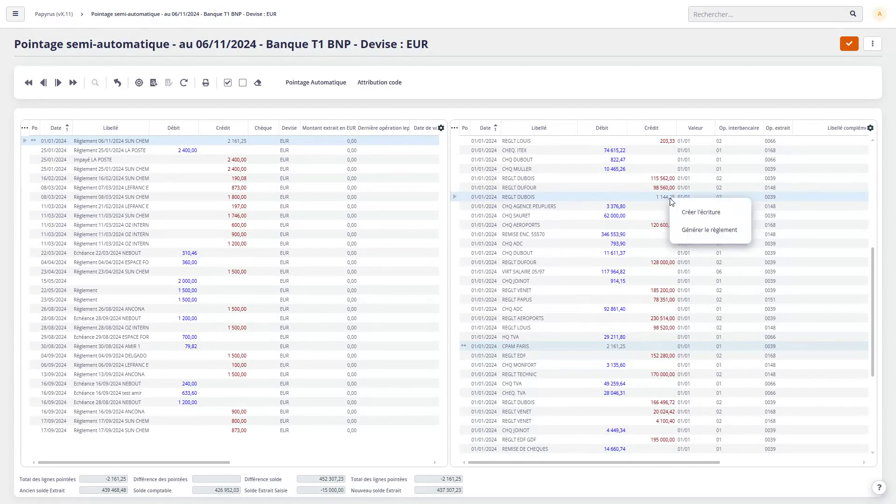
left_click(724, 233)
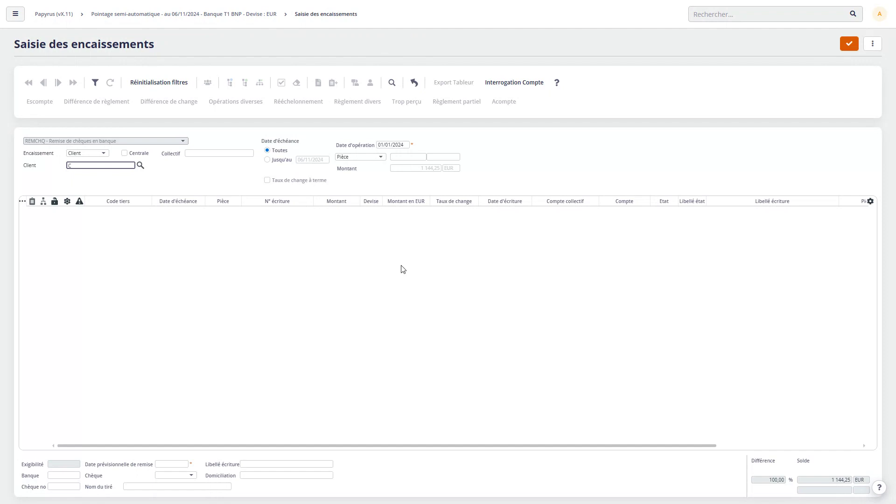
type("0000001")
key("Tab")
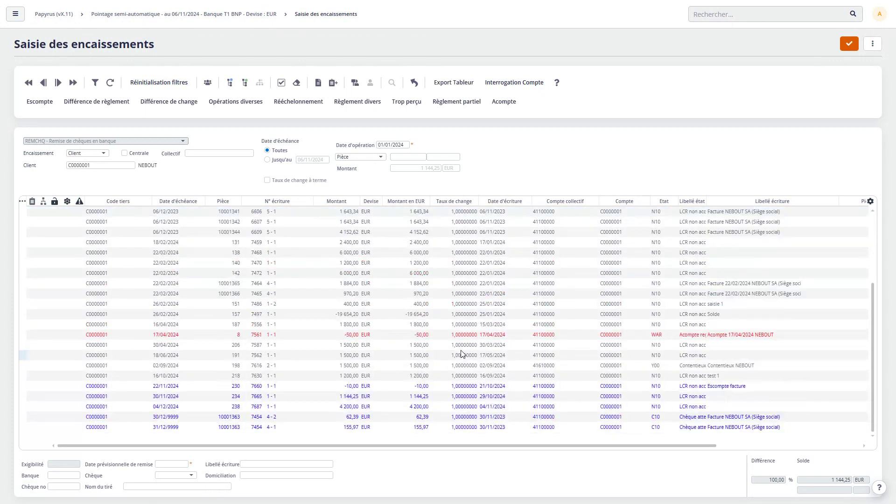
left_click(425, 400)
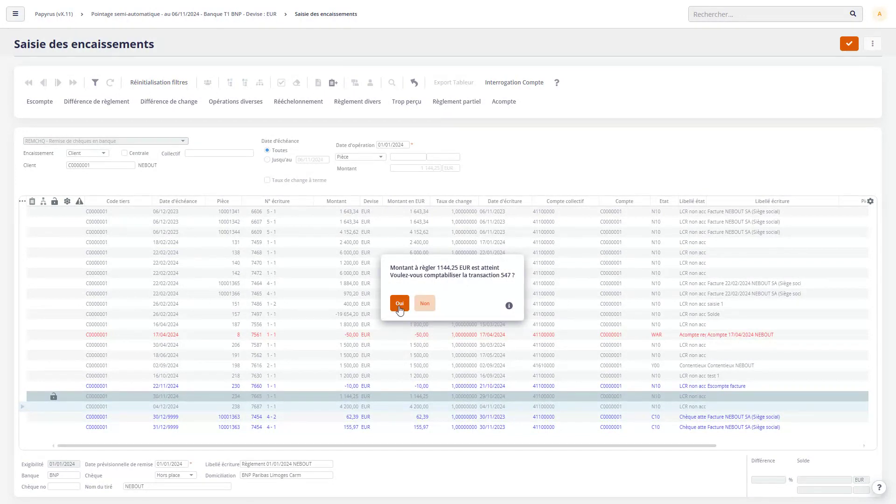
left_click(399, 303)
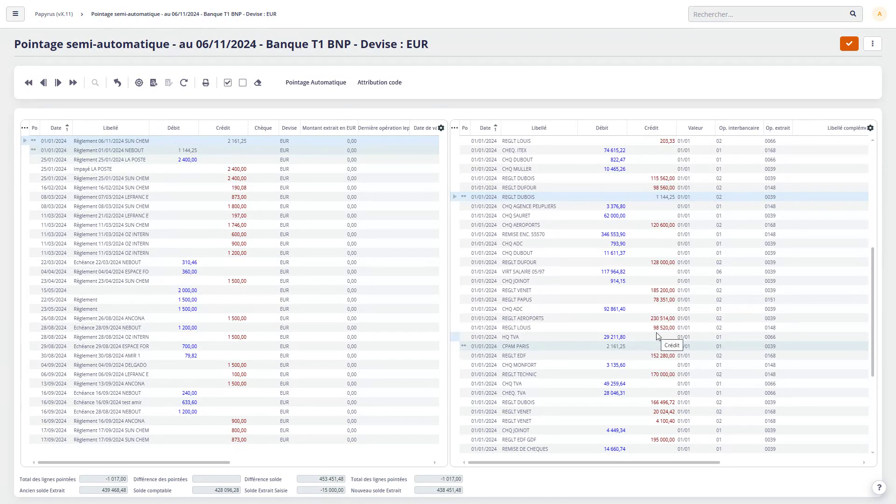
- Generate a settlement from the 4 100,40 statement line and select customer NEBOUT's 4 200,00 EUR item due 04/12/2024
left_click(669, 422)
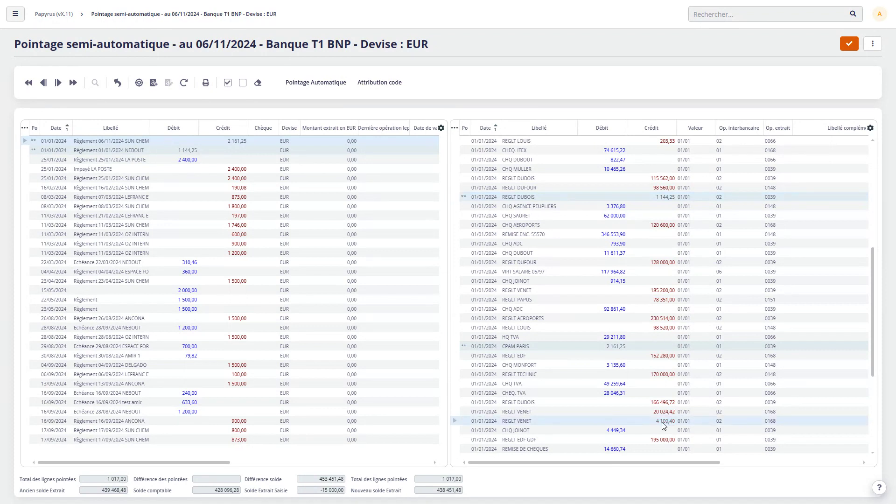
right_click(663, 425)
left_click(696, 457)
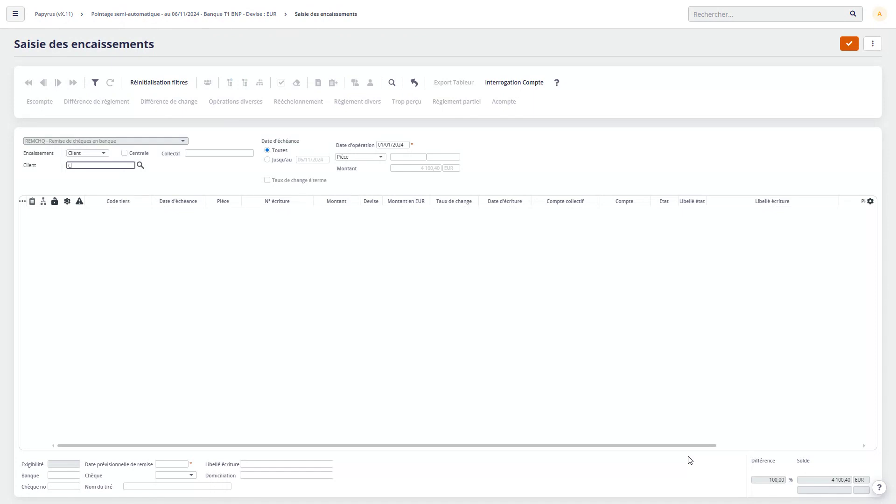
type("0000001")
key("Tab")
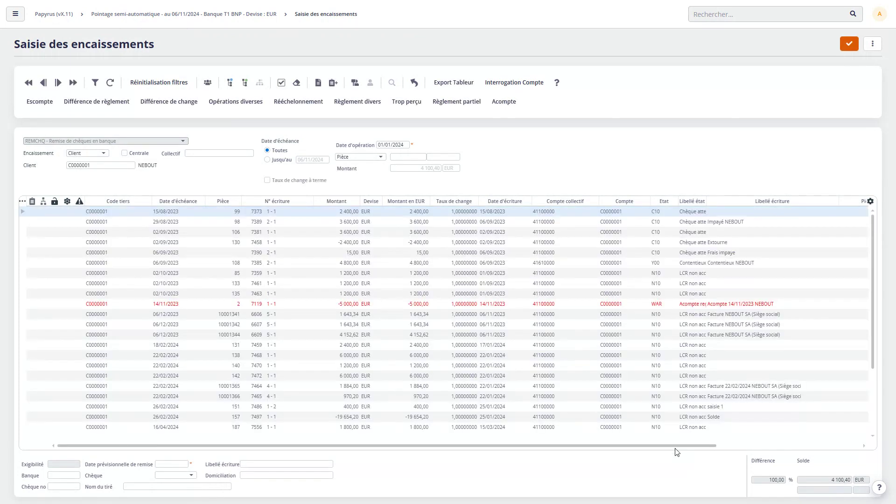
left_click(429, 408)
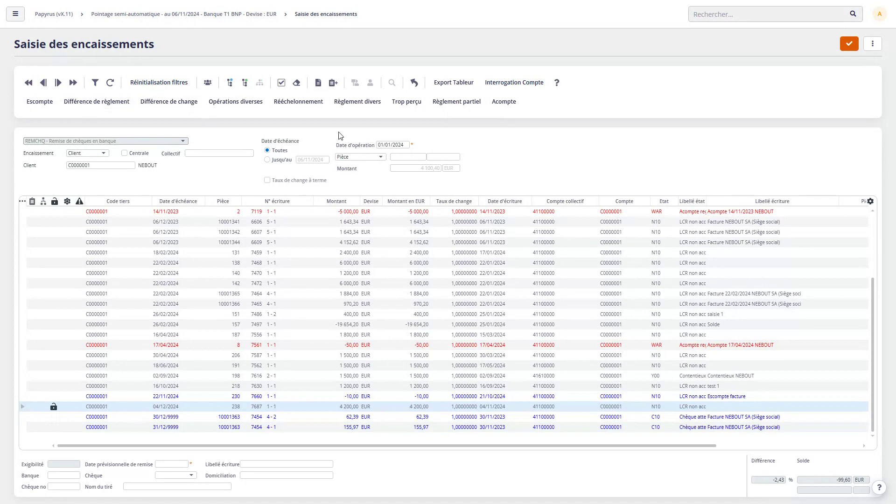
- Apply a 99,60 EUR discount (Escompte) to the current entry and post the transaction
left_click(41, 103)
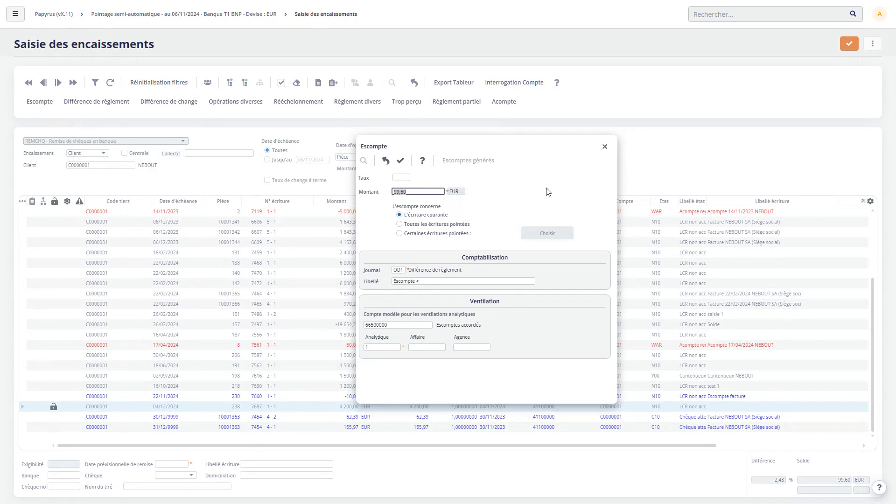
key("Return")
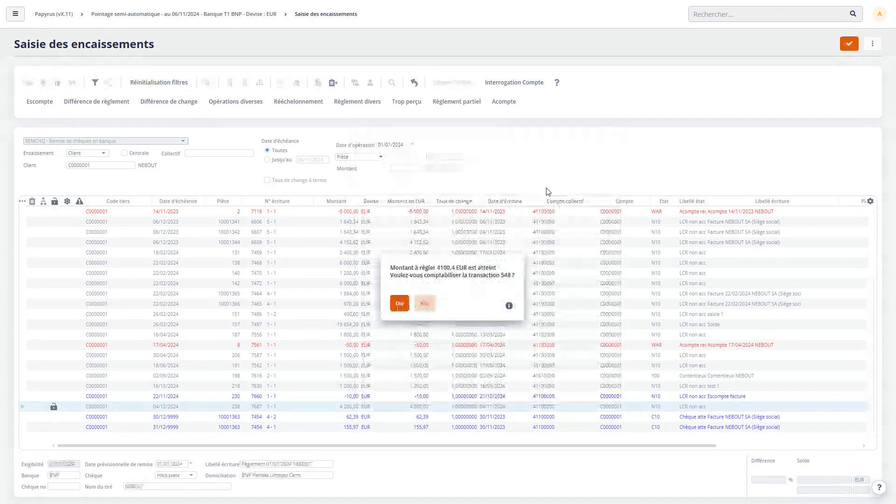
left_click(399, 304)
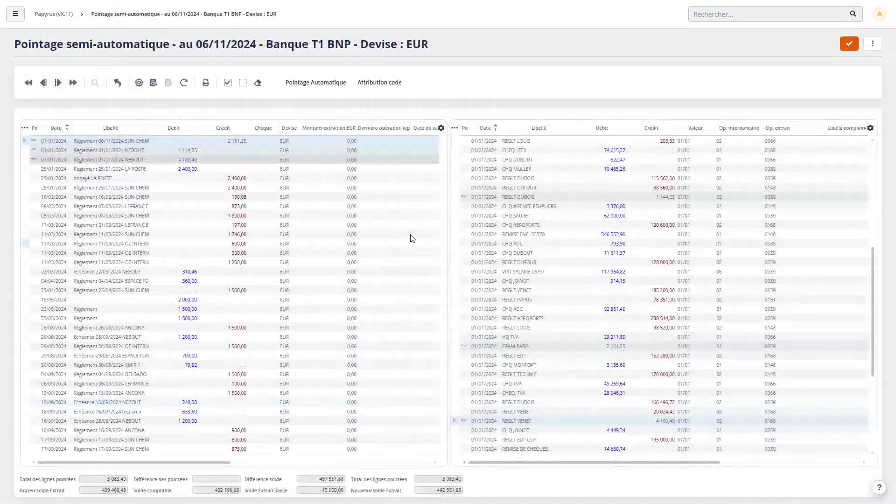
- Leave the current reconciliation and reload it for bank journal T1
key("Escape")
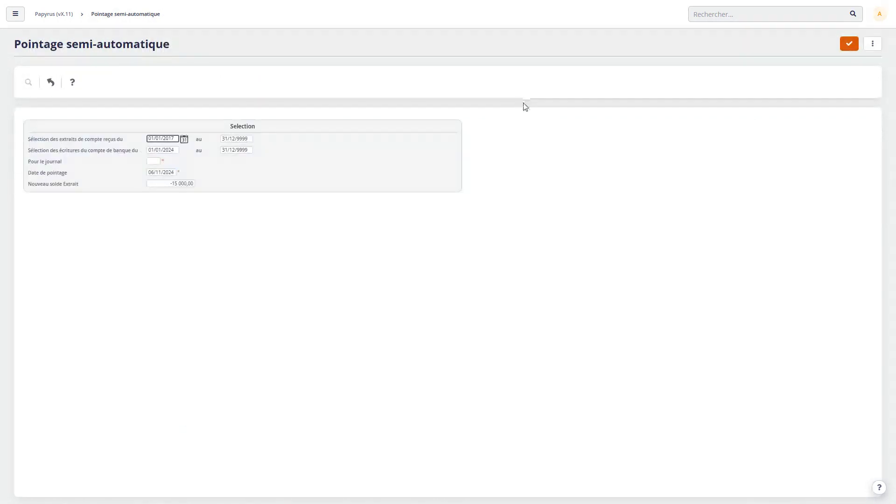
left_click(150, 160)
key("Tab")
key("Return")
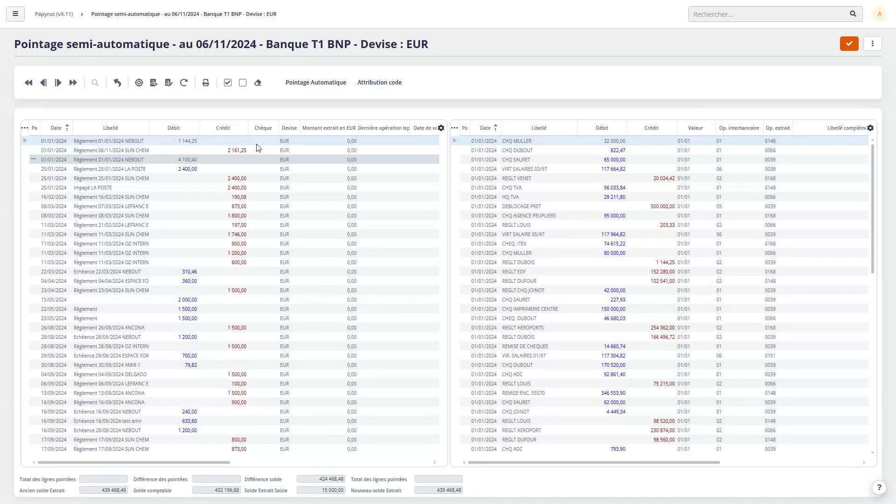
key("F11")
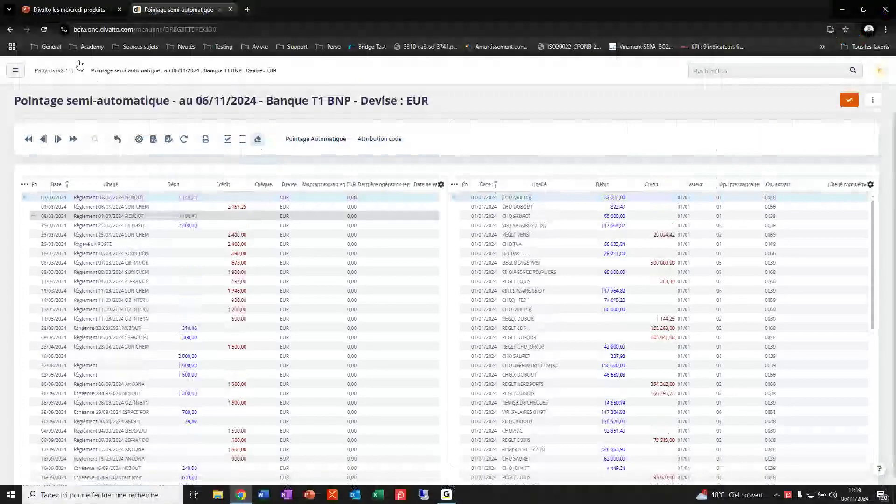
- Open the transaction explorer (Explorateur de transaction) in a separate tab and go to the last transaction
left_click(15, 70)
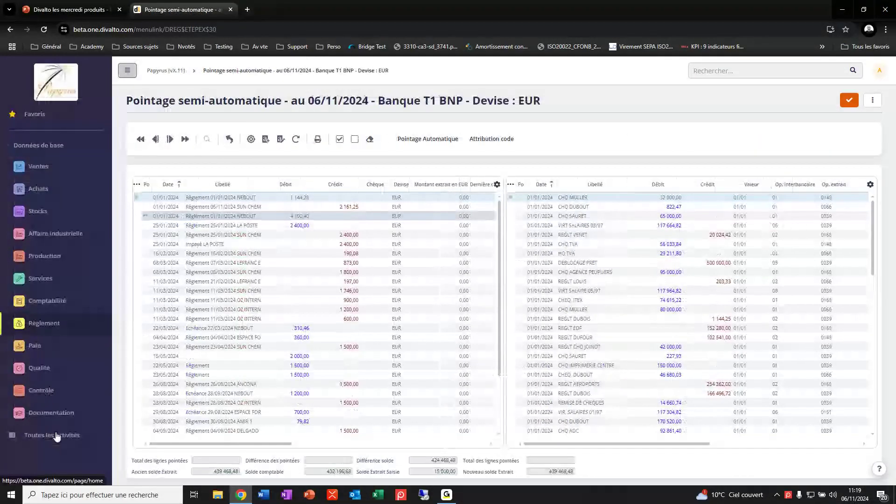
left_click(56, 436)
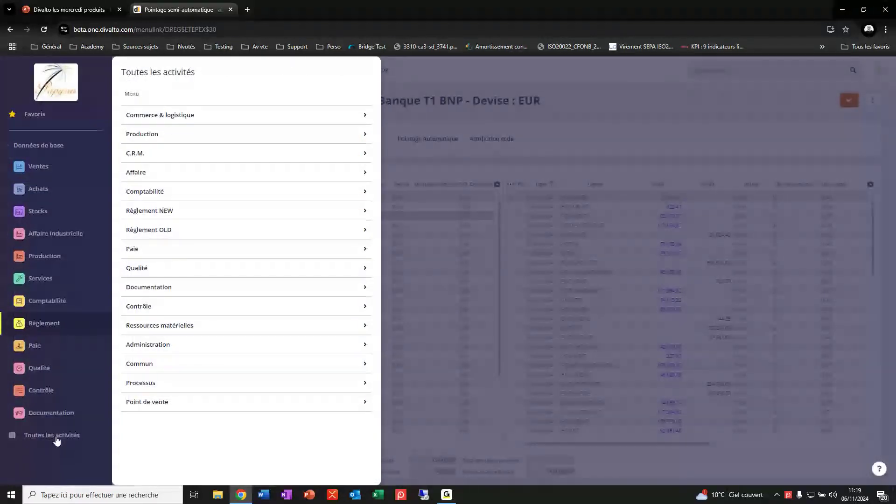
left_click(170, 213)
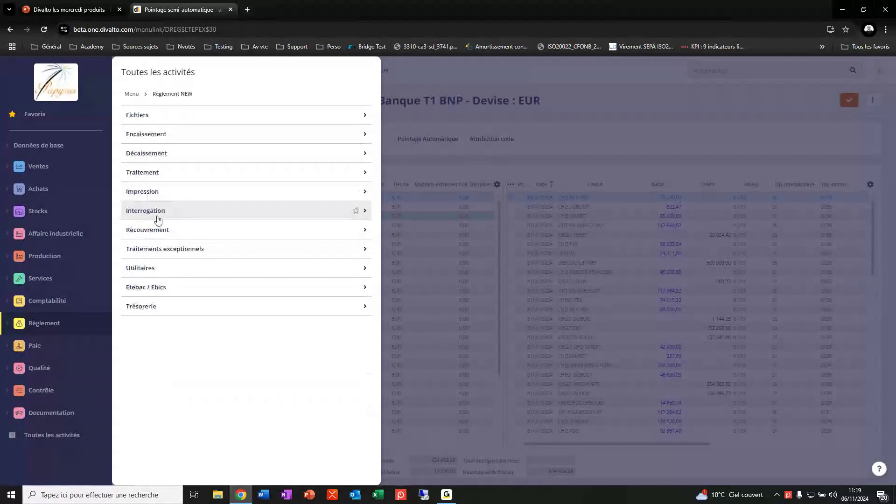
left_click(158, 219)
middle_click(190, 118)
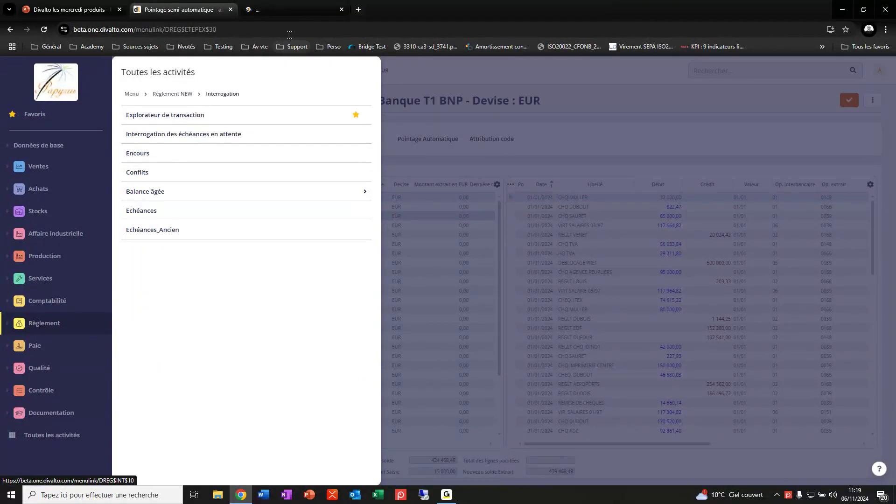
left_click(295, 10)
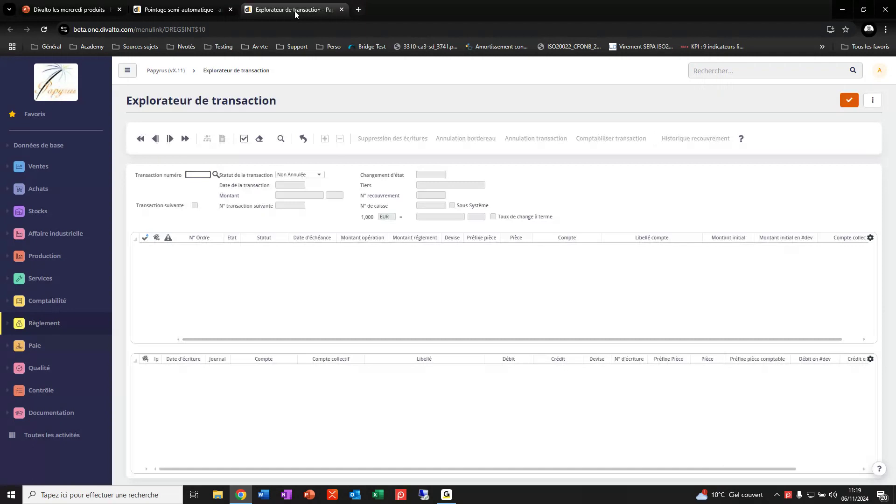
left_click(185, 139)
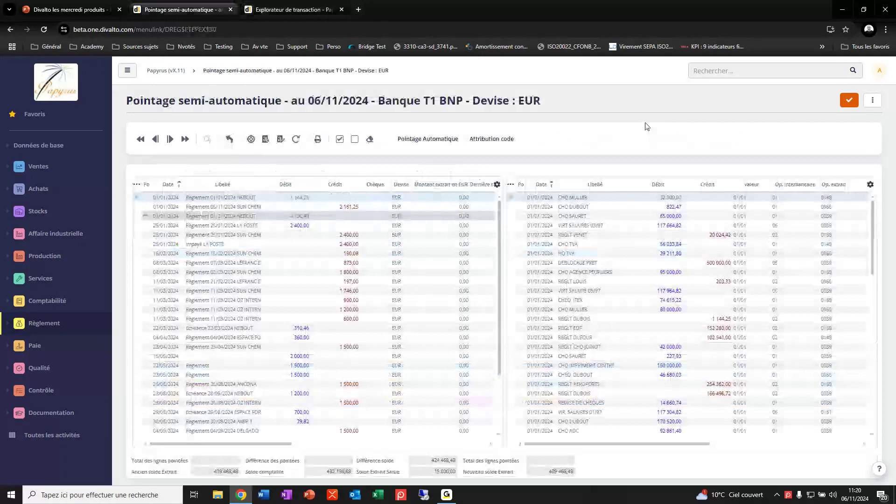
- In the semi-automatic reconciliation, generate a settlement from the REGLT VENET statement line of 20 024,42
left_click(130, 71)
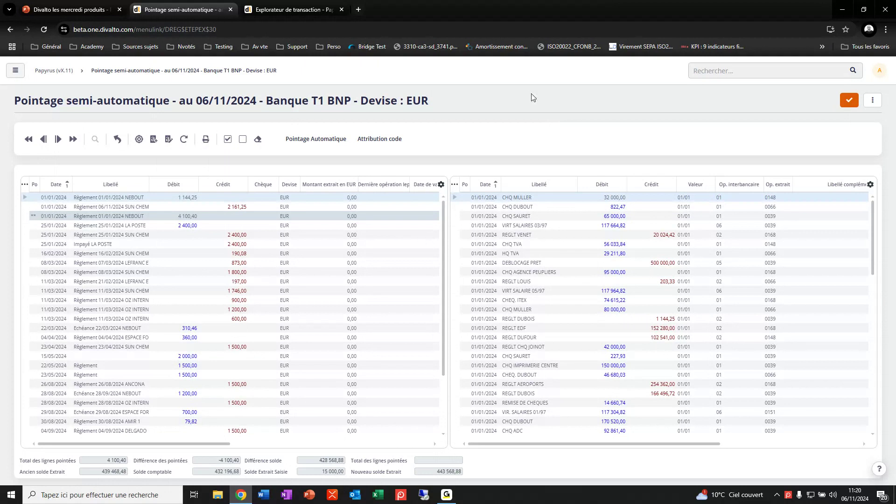
scroll(587, 239, "down", 1)
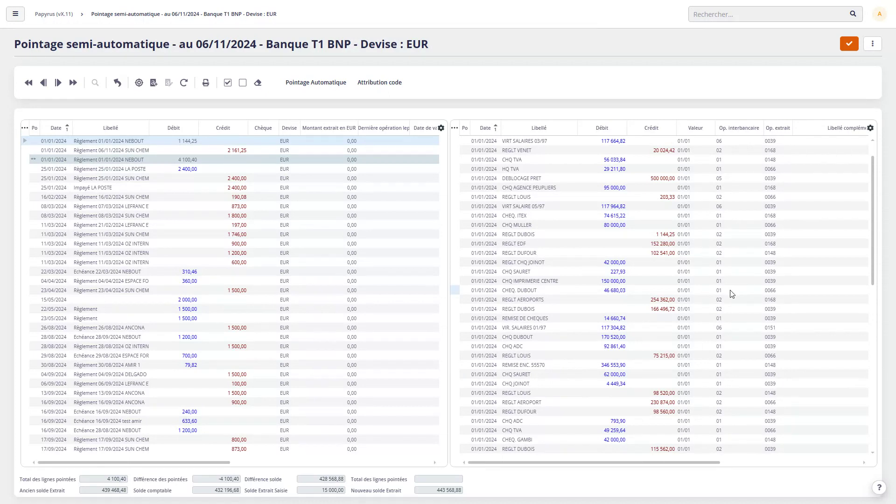
left_click(664, 153)
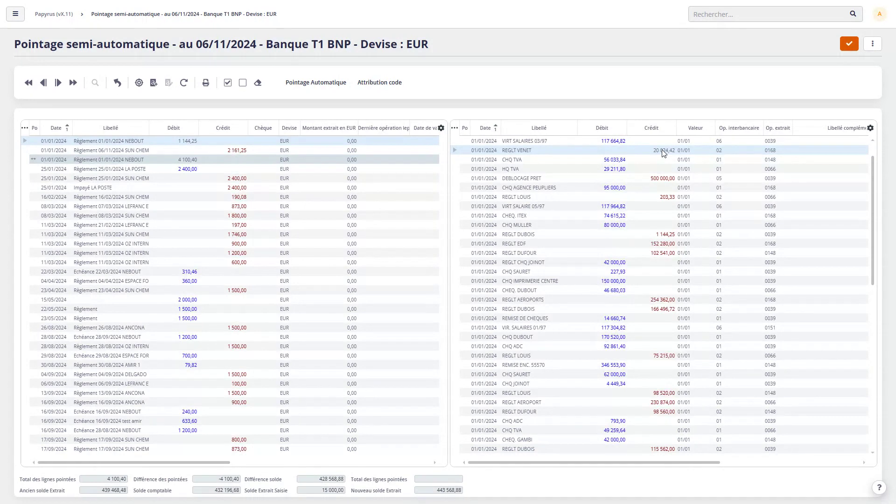
right_click(663, 153)
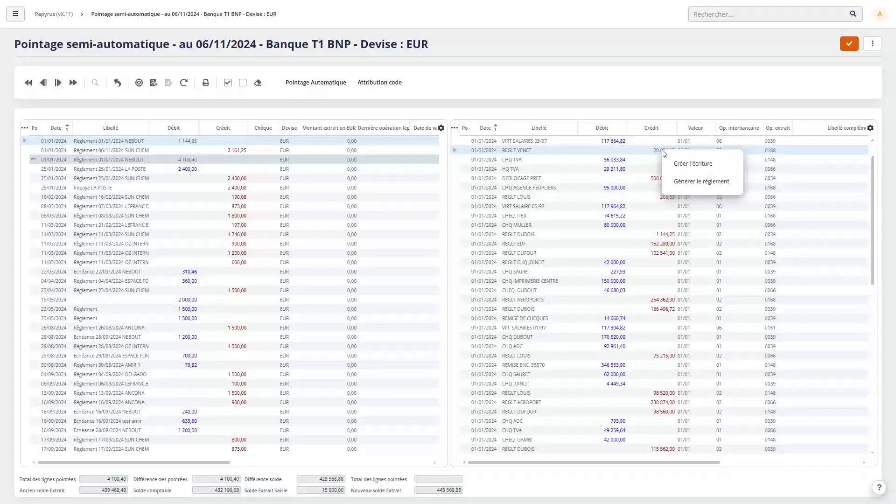
left_click(701, 181)
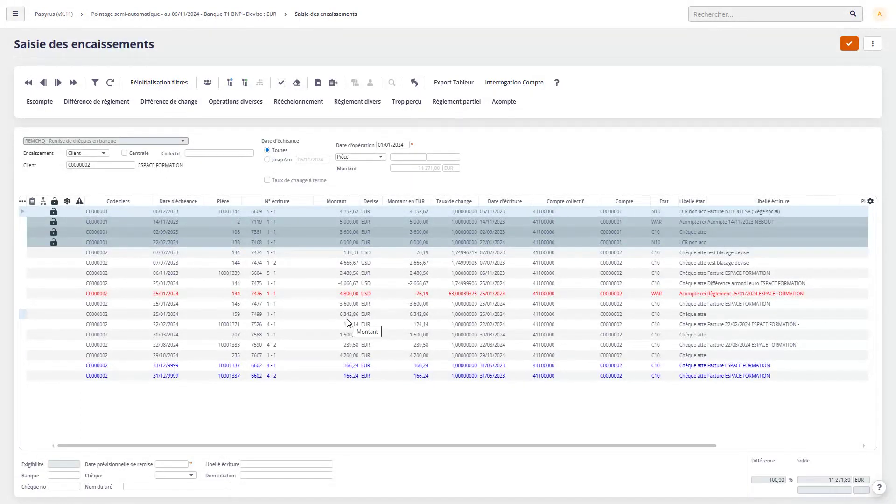
- Add ESPACE FORMATION's 6 342,86 EUR item and CFAB Somme's 1 528,94 EUR item due 29/10/2024 to the settlement
left_click(425, 315)
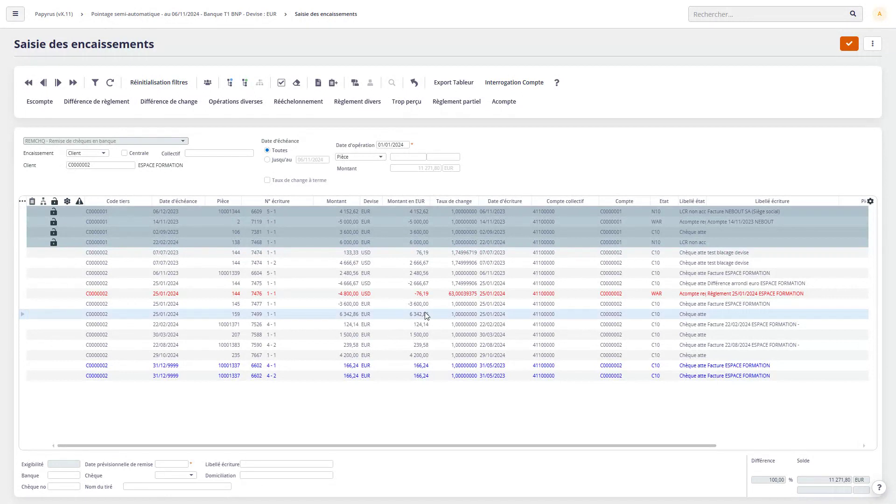
left_click(429, 316)
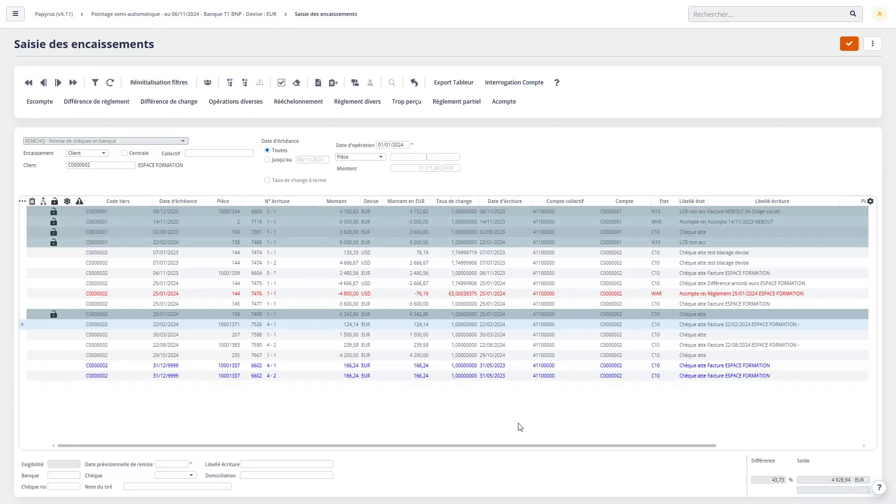
key("Tab")
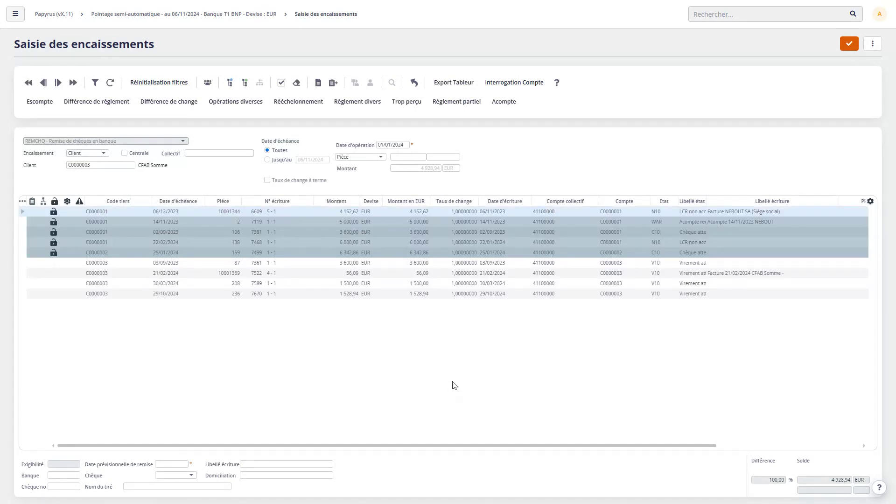
left_click(356, 295)
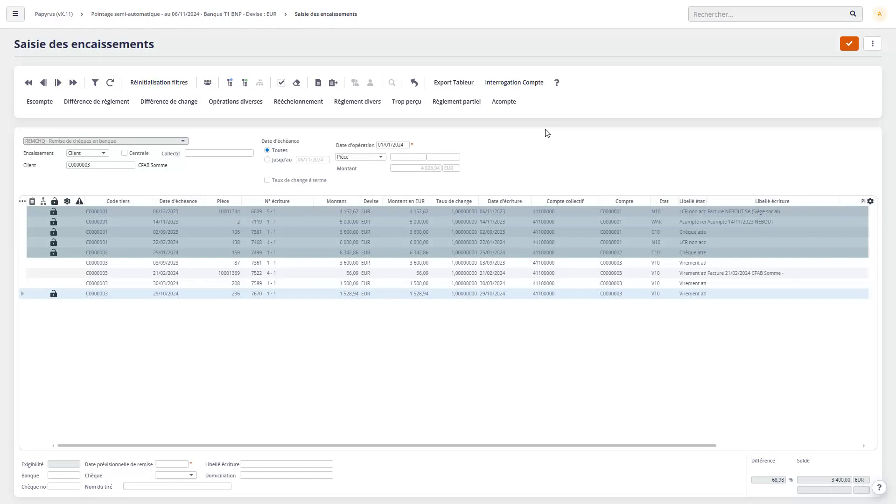
- Add a 250 EUR down payment (Acompte) for customer CFAB Somme
left_click(504, 101)
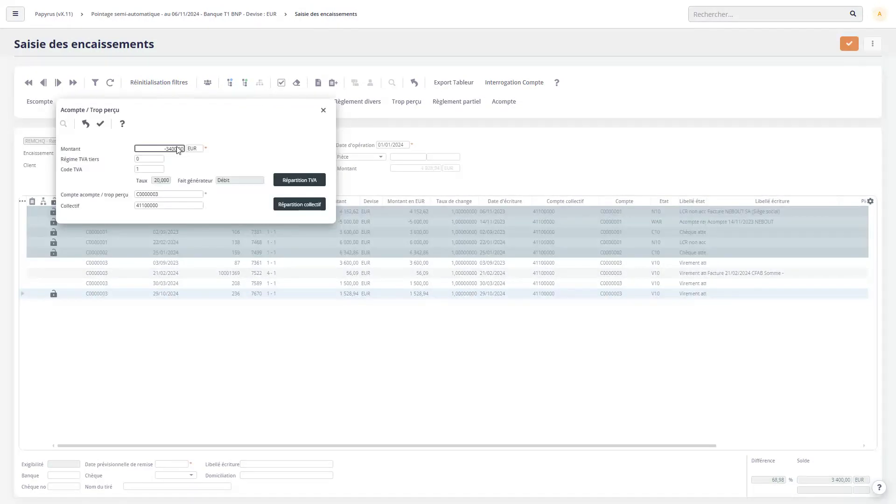
double_click(178, 149)
key("BackSpace")
type("250")
key("Tab")
key("Return")
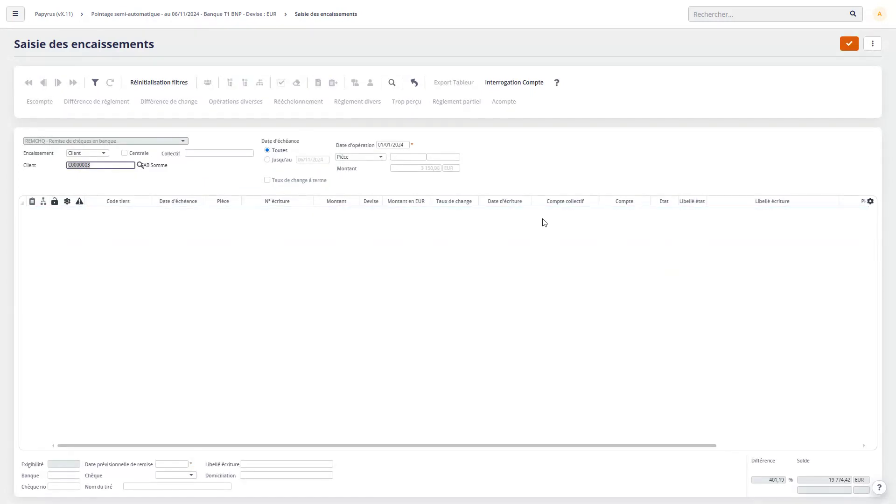
- Add customer MAJUSCULE's 3 150,00 EUR item due 04/12/2024 to the settlement and post the transaction
key("BackSpace")
key("Tab")
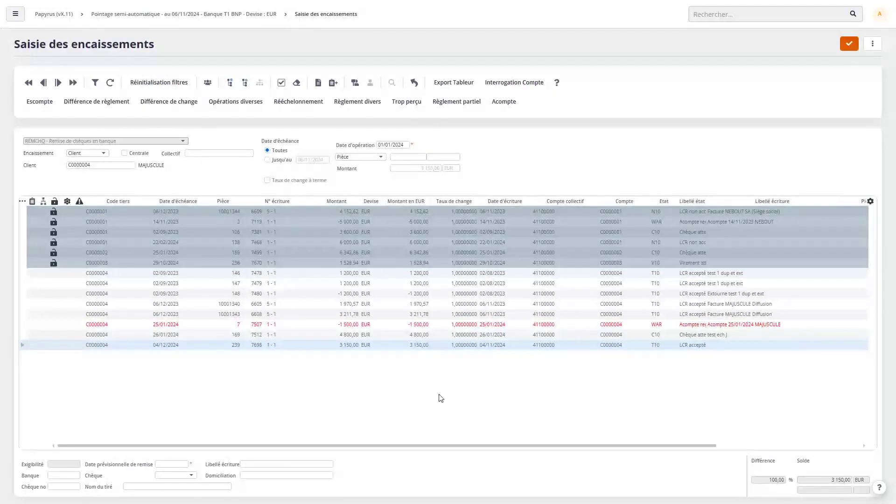
key("F11")
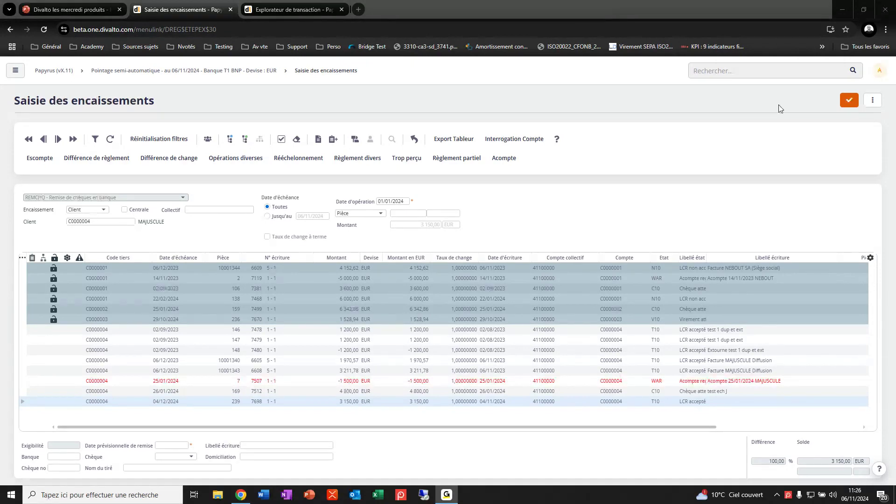
left_click(599, 207)
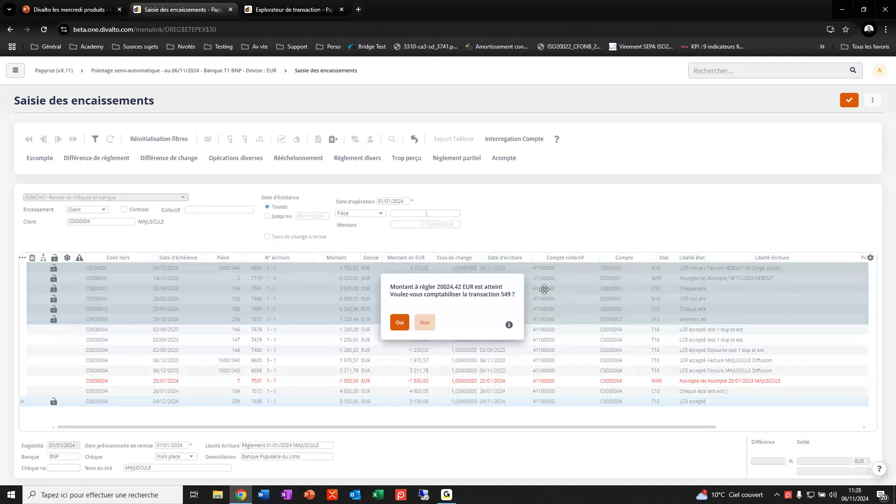
left_click(400, 322)
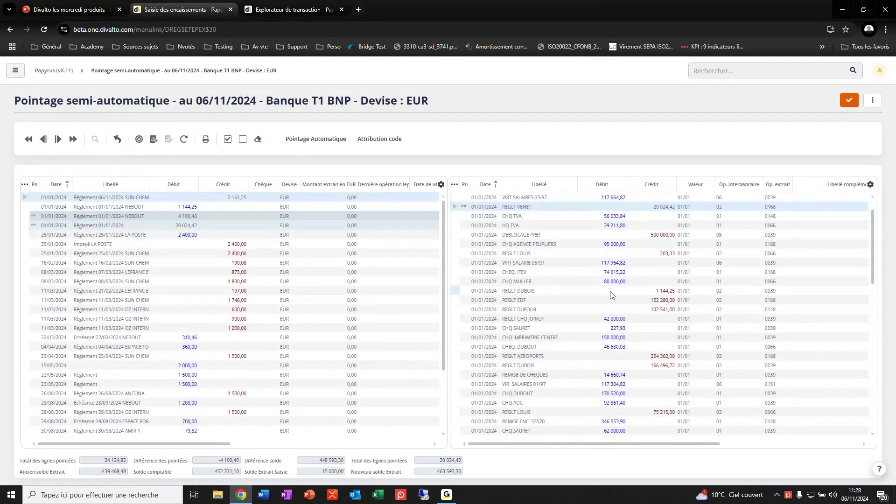
- Review the accounting entries of the 20 024,42 EUR transaction in the transaction explorer, including its bank line
key("ctrl+Tab")
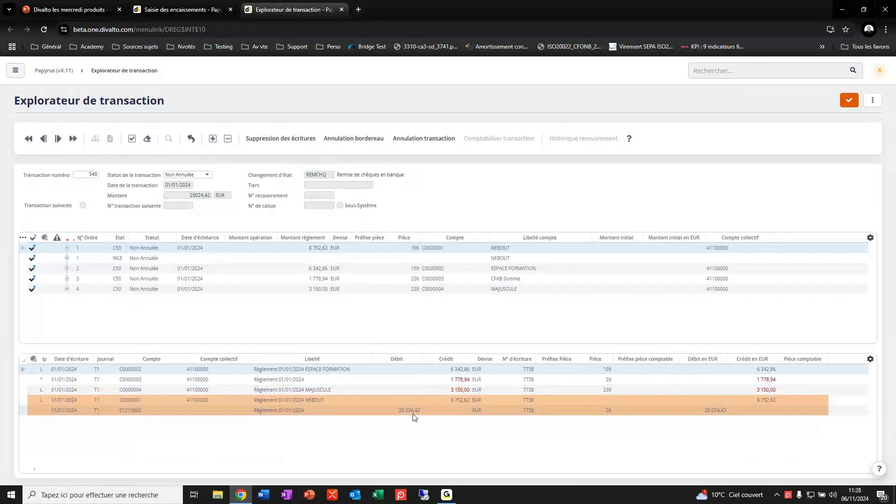
left_click(410, 411)
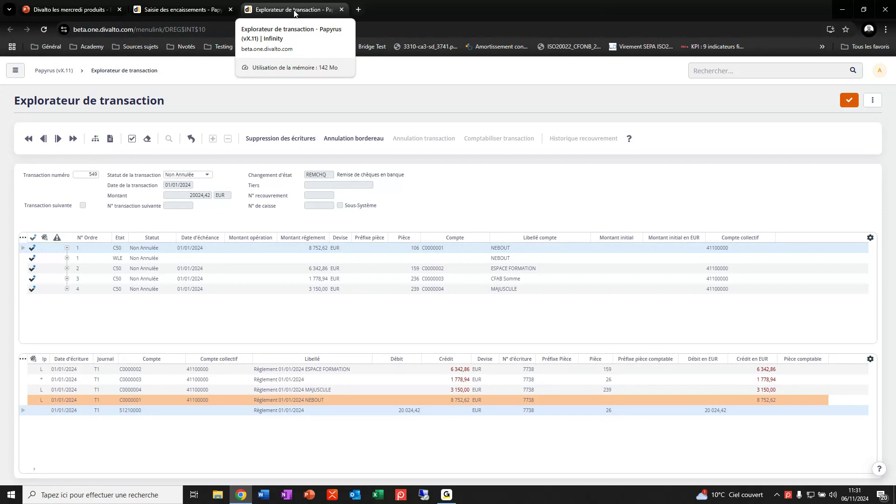
left_click(187, 9)
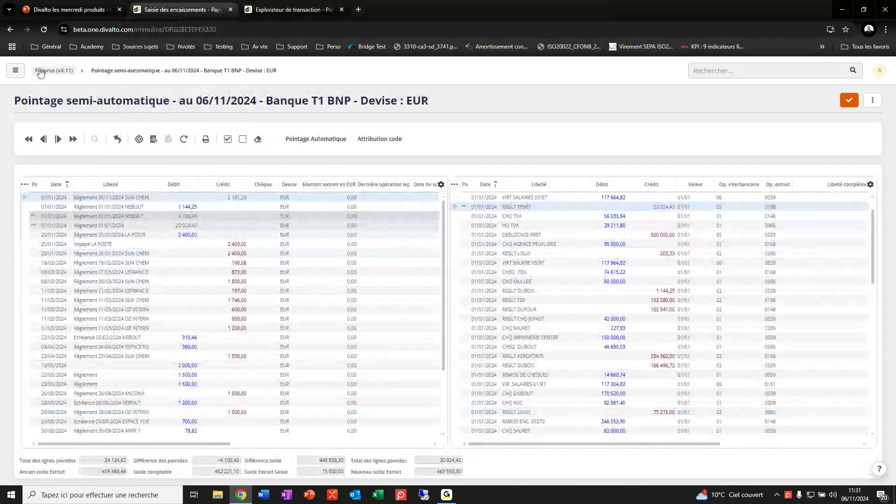
- Open accounting entry input (Saisie des écritures) for bank journal T1
left_click(15, 70)
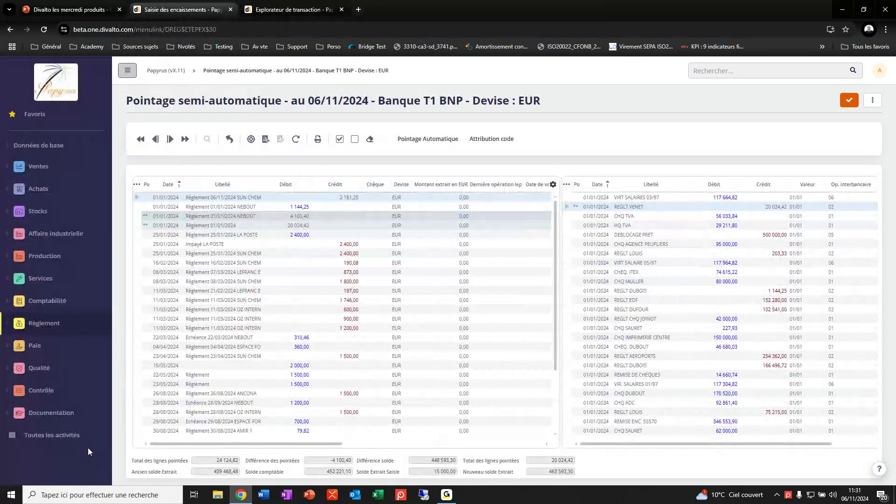
left_click(88, 438)
left_click(188, 193)
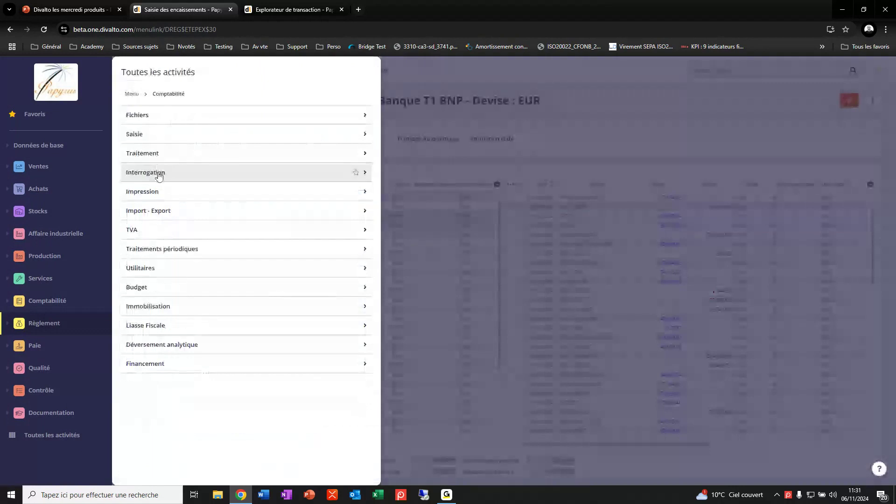
left_click(166, 116)
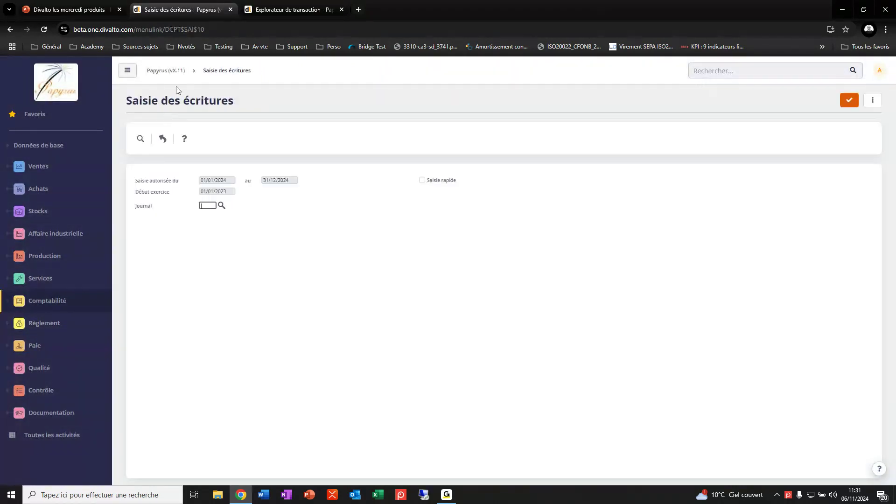
left_click(127, 70)
left_click(97, 205)
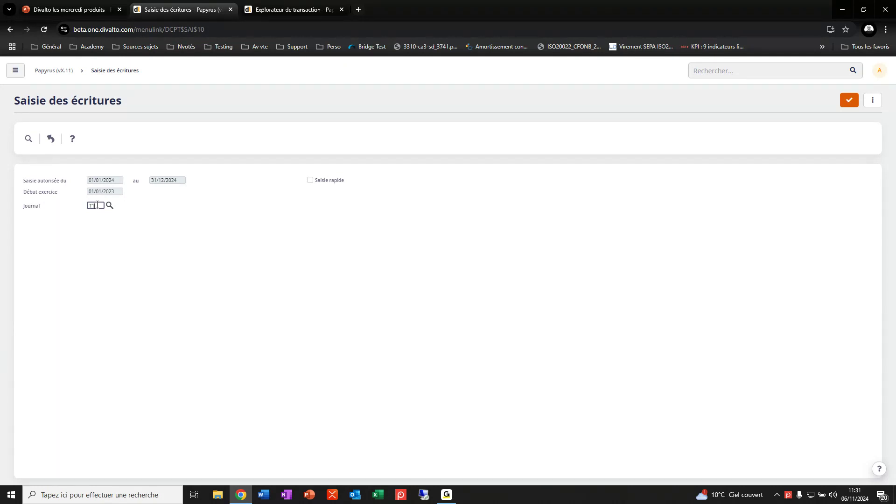
key("Tab")
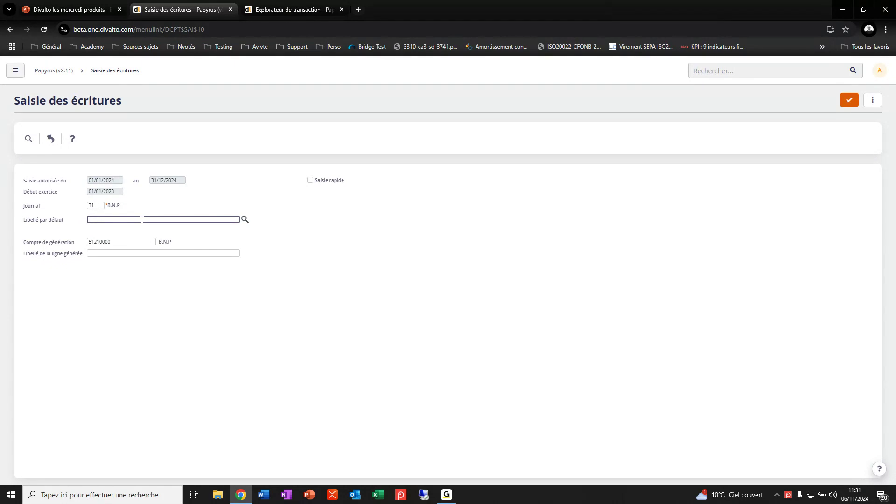
key("Return")
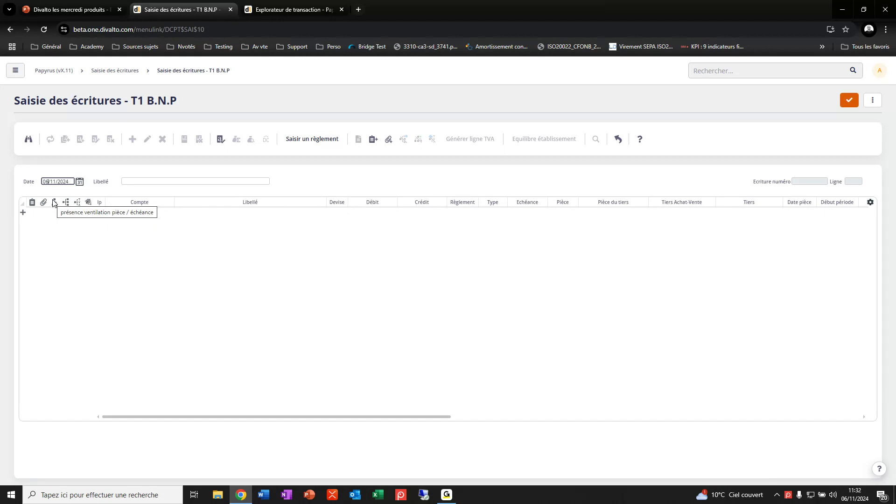
- Set the entry date to 03/11/2024 and its description to "Décaissement F5 Inter"
key("BackSpace")
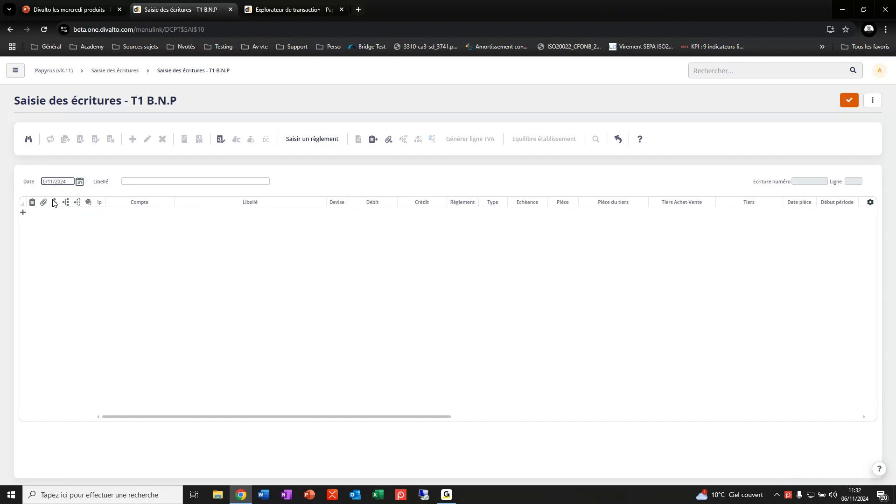
type("3")
left_click(146, 182)
type("Encaissement c")
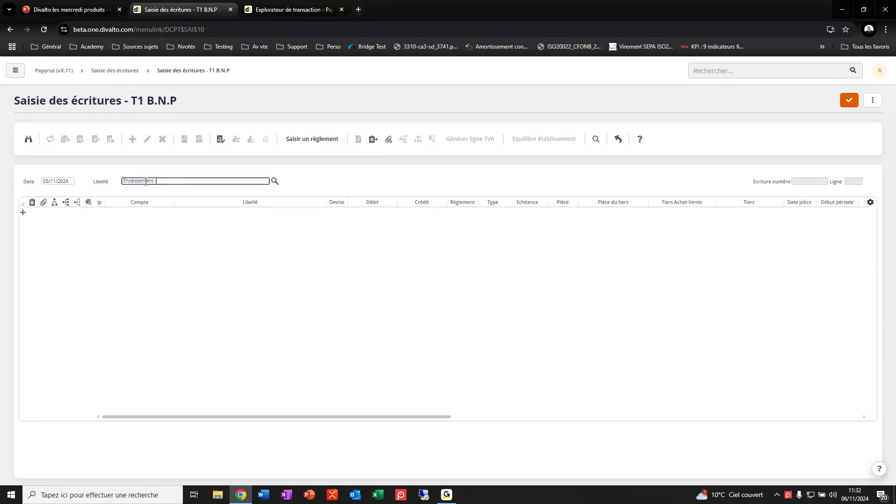
key("BackSpace")
key("BackSpace")
key("BackSpace")
key("BackSpace")
key("BackSpace")
key("BackSpace")
key("BackSpace")
key("BackSpace")
key("BackSpace")
key("BackSpace")
key("BackSpace")
key("BackSpace")
key("BackSpace")
key("BackSpace")
type("Décaissement F5 Inter")
- Start a settlement entry with operation code 01 - Chèques payés for supplier OZ INTERNATIONAL
left_click(315, 143)
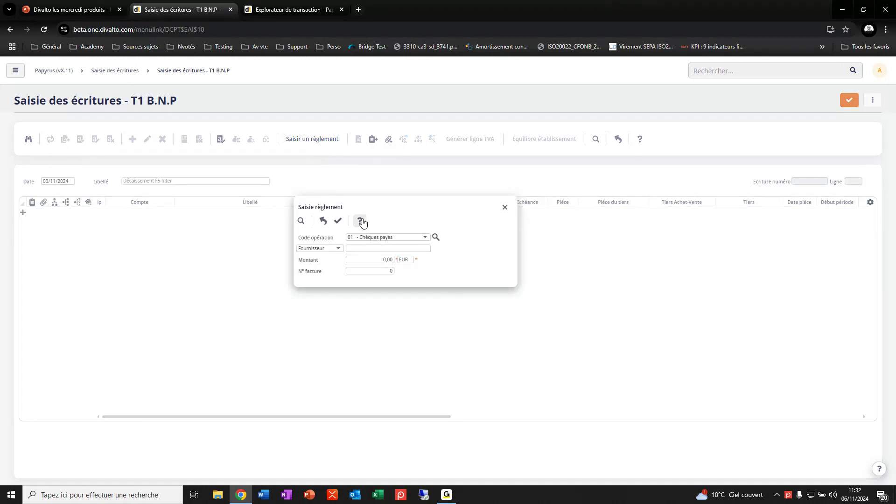
left_click(390, 236)
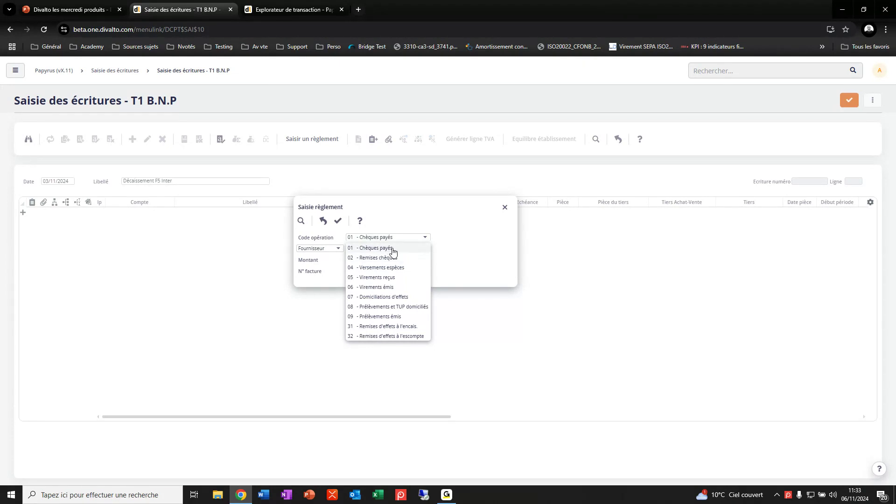
left_click(393, 253)
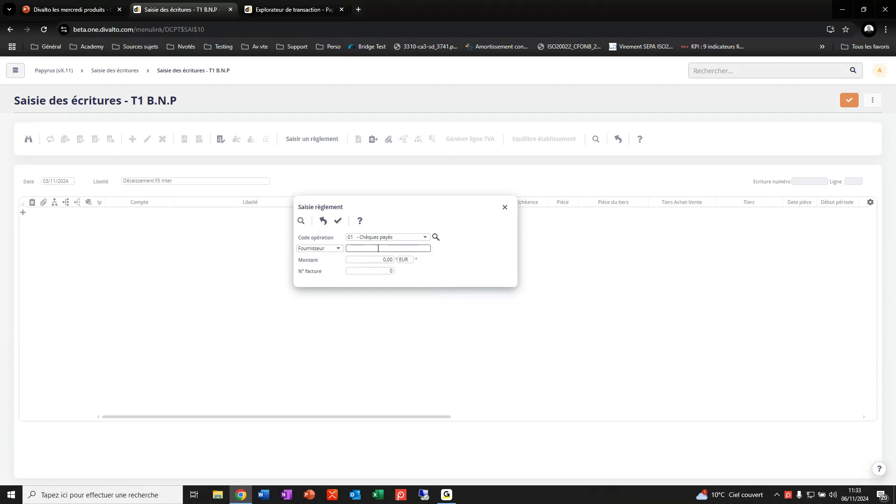
left_click(373, 248)
type("F00000005")
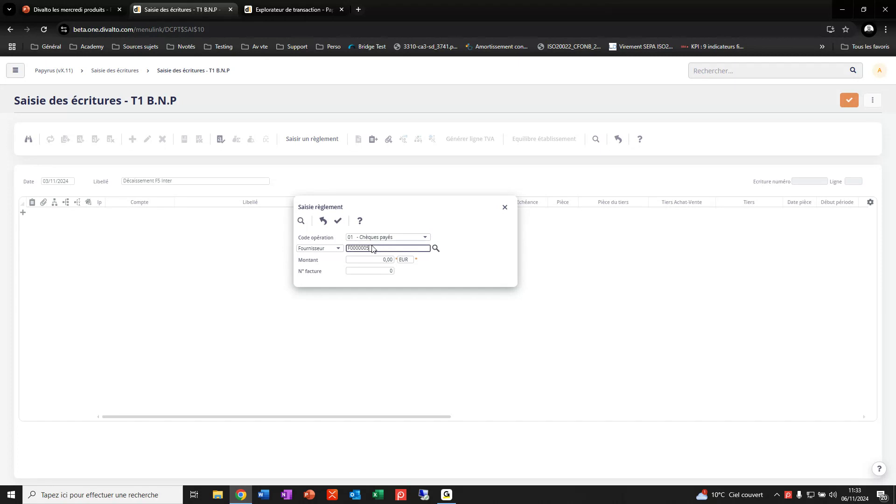
- Set the supplier settlement's amount to 1 648,35 and its currency to EUR
left_click(382, 259)
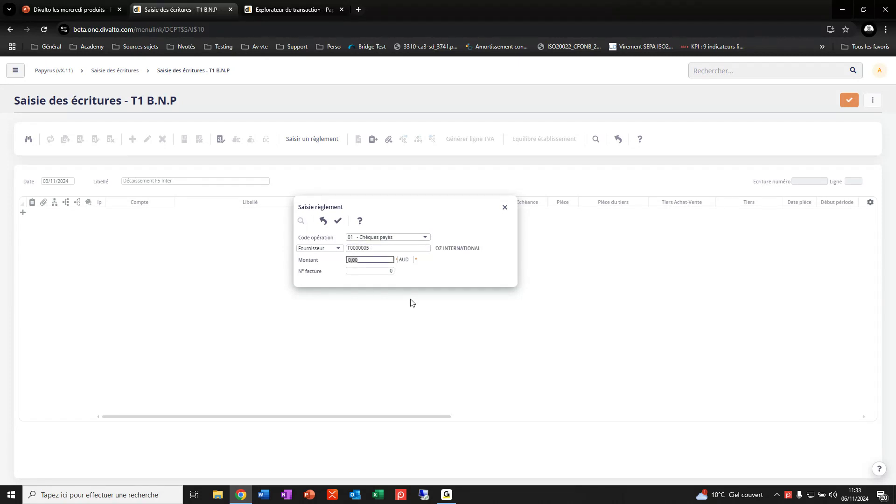
type("1 648,35")
key("Tab")
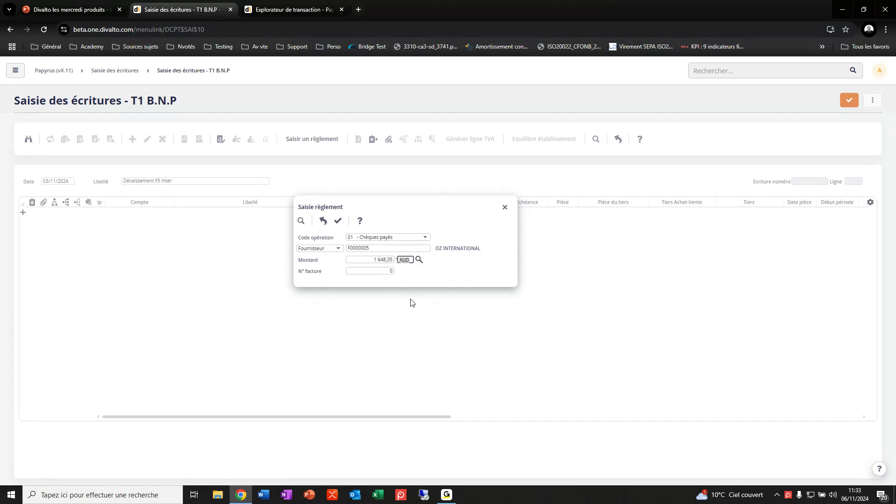
type("EUR")
- Validate the settlement entry and settle OZ INTERNATIONAL's 3 000,00 USD item due 30/11/2024
left_click(387, 271)
key("Return")
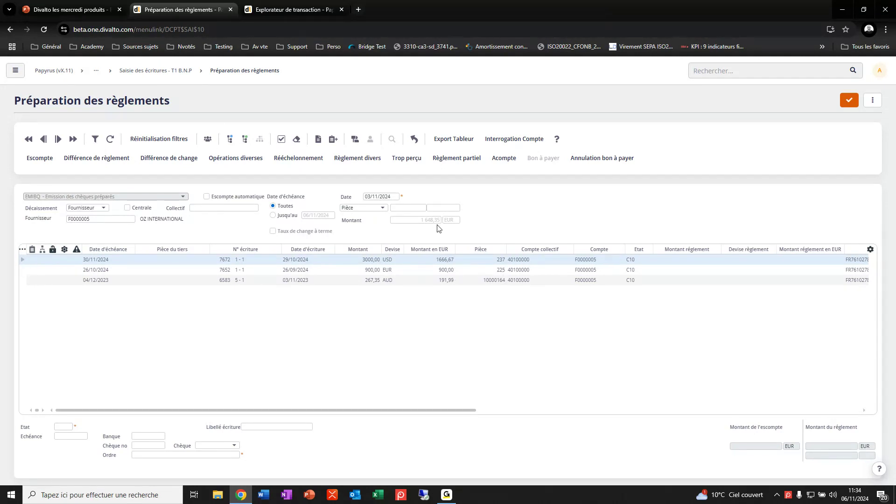
double_click(446, 259)
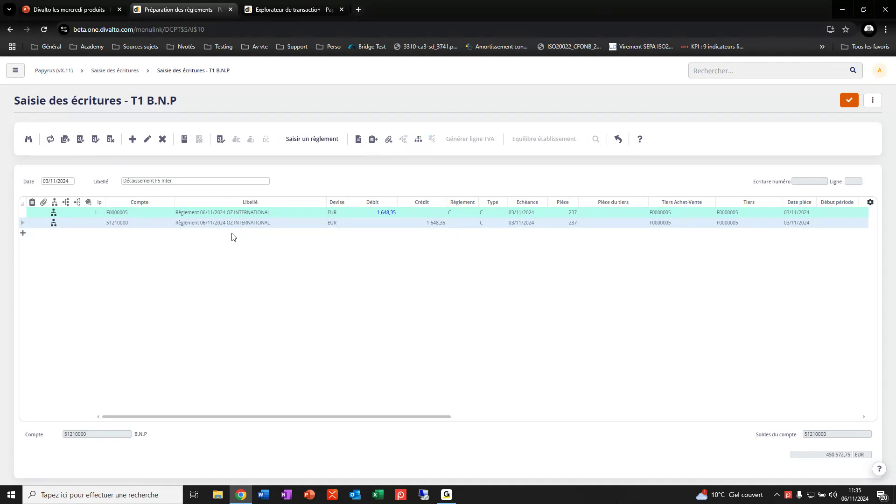
- Review the accounting entries of the latest transaction in the transaction explorer, including the exchange difference lines
left_click(283, 10)
left_click(73, 139)
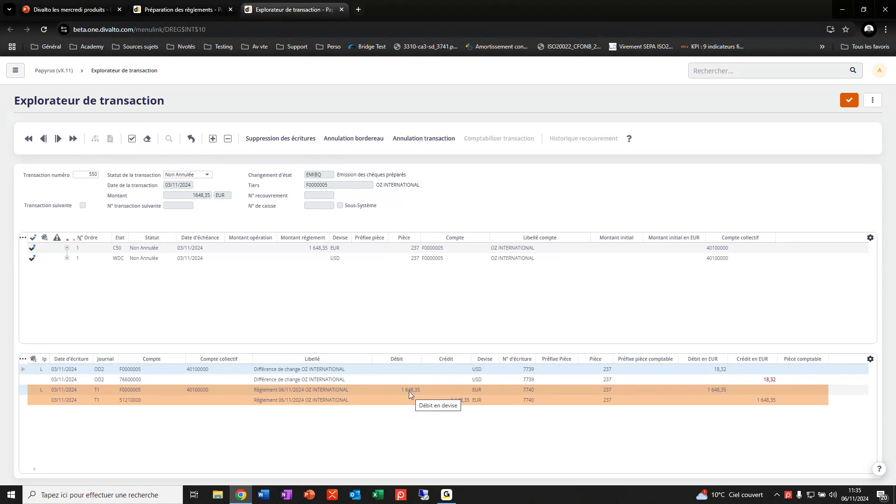
left_click(125, 381)
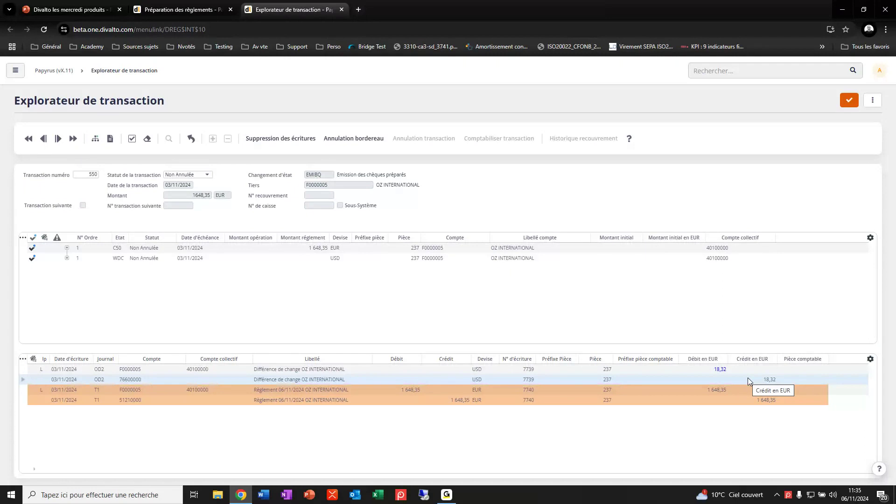
- Back in the T1 entry input, set the entry date to 04/11/2024 and its description to "Encaissement FACT+ACPT"
key("ctrl+Page_Up")
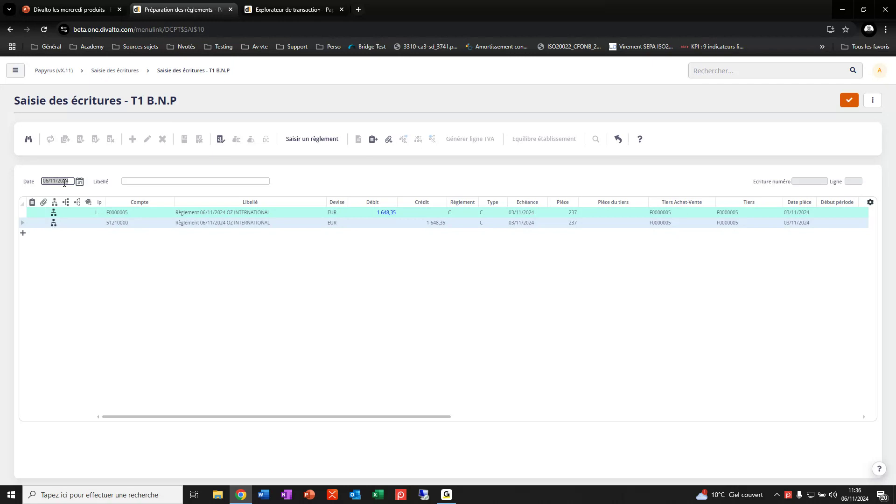
type("0411")
key("Tab")
type("Encaisseme")
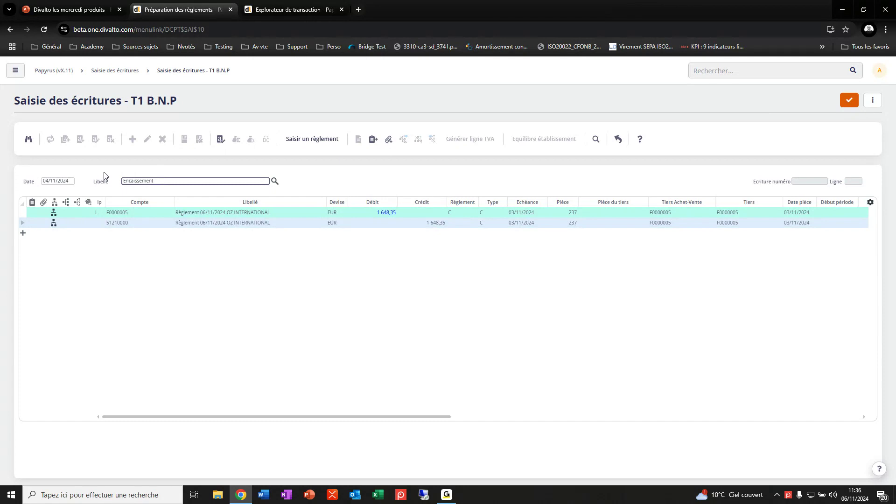
type("FACT+ACPT")
- Start a settlement entry with operation code 02 - Remises chèques for customer NEBOUT
left_click(314, 141)
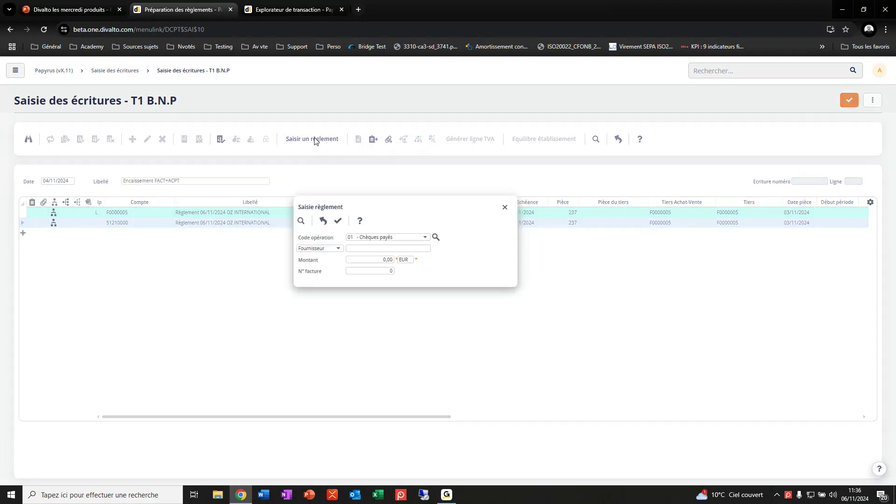
left_click(403, 240)
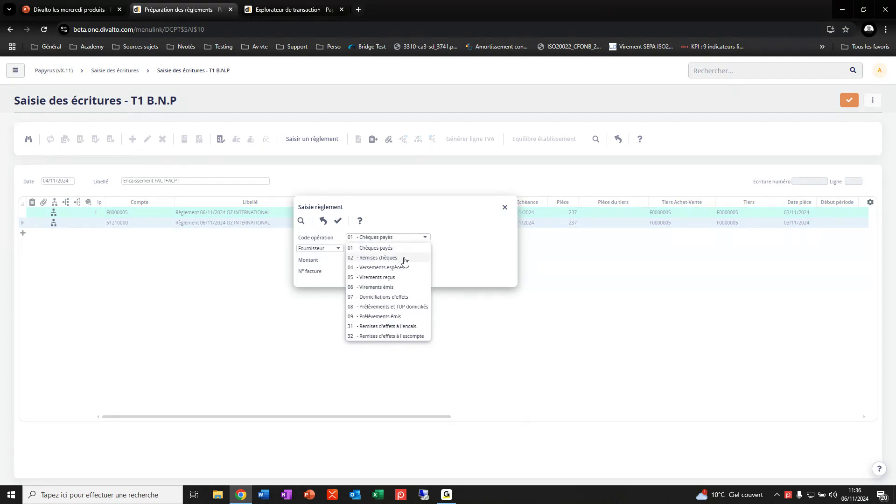
left_click(404, 261)
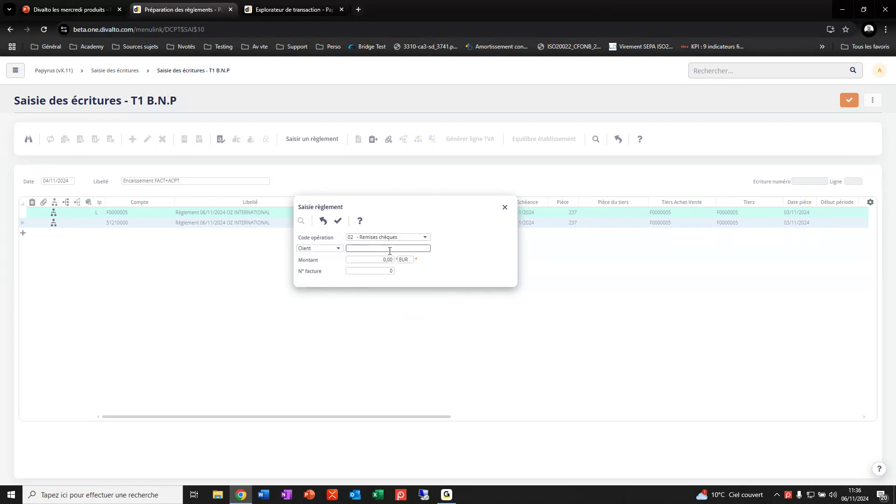
left_click(390, 250)
type("C0000001")
- Set the customer settlement's amount to 1 500,00 EUR and its invoice number to 133, and validate it
left_click(383, 261)
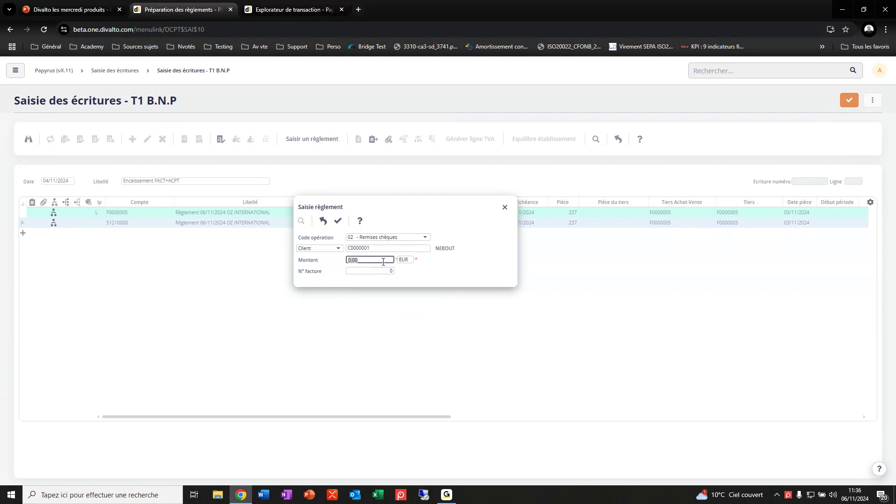
type("14")
type("00")
left_click(387, 271)
type("133")
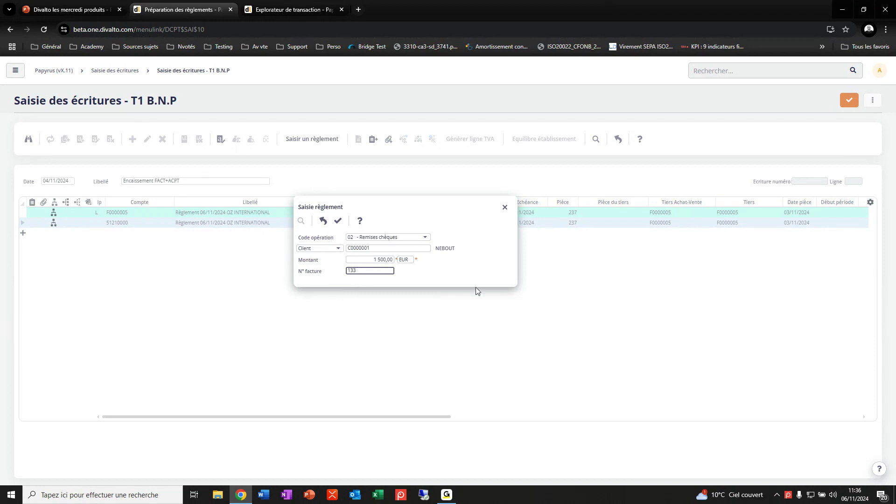
key("Return")
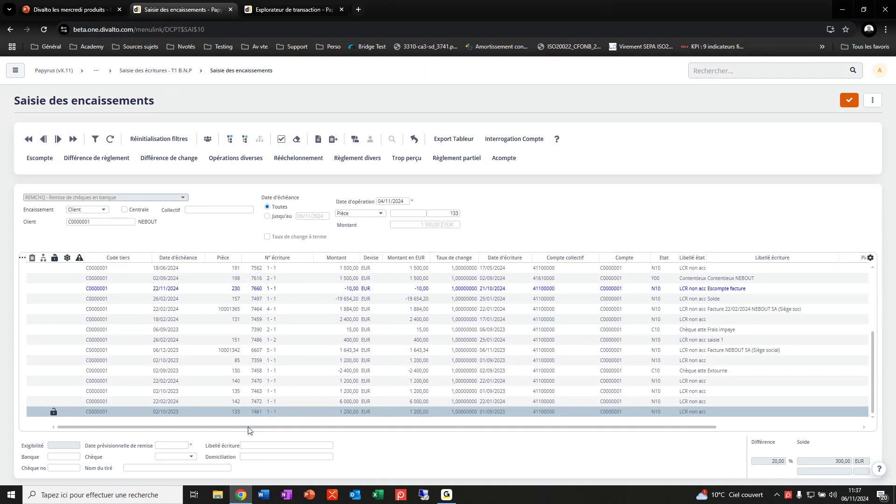
- Record the remaining 300,00 EUR as a down payment (Acompte) and post the transaction
left_click(504, 158)
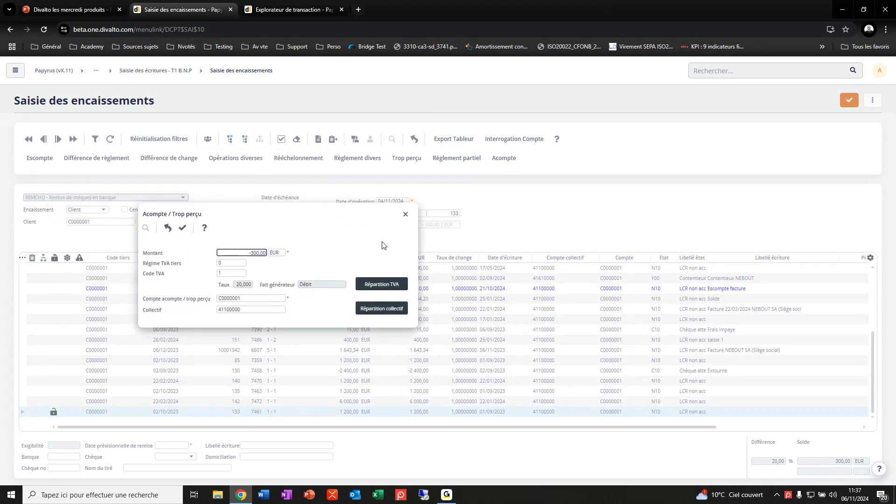
left_click(182, 228)
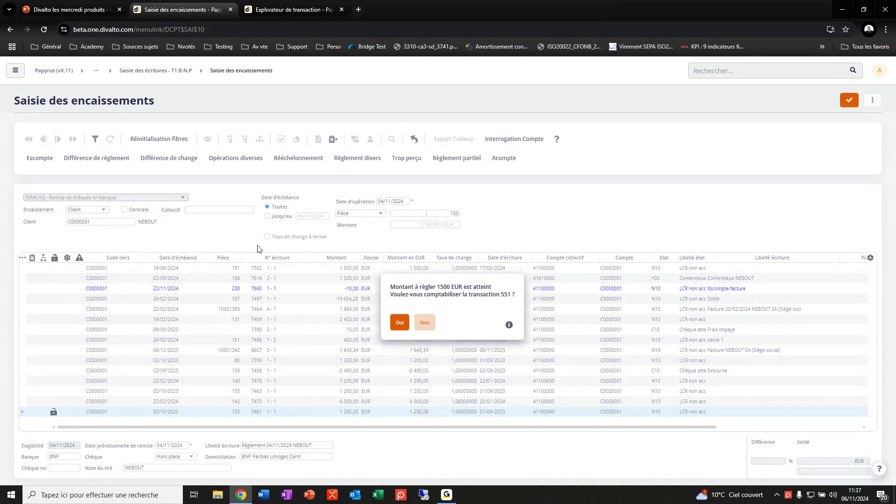
left_click(399, 322)
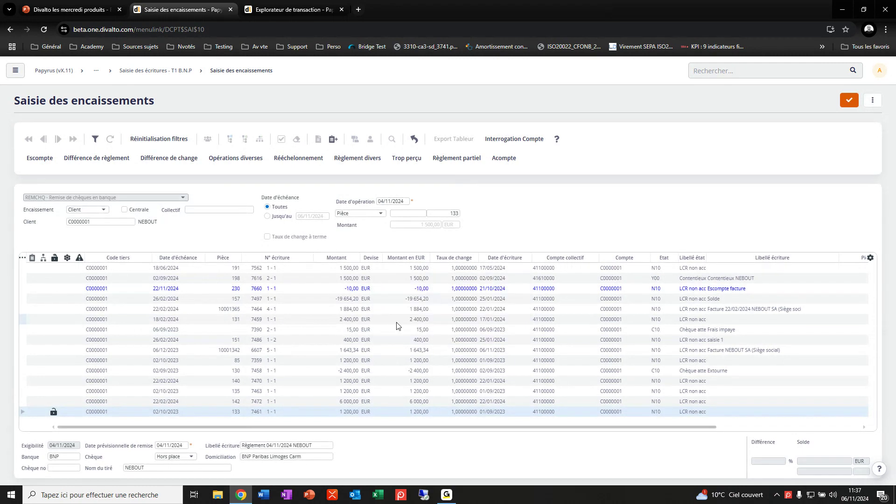
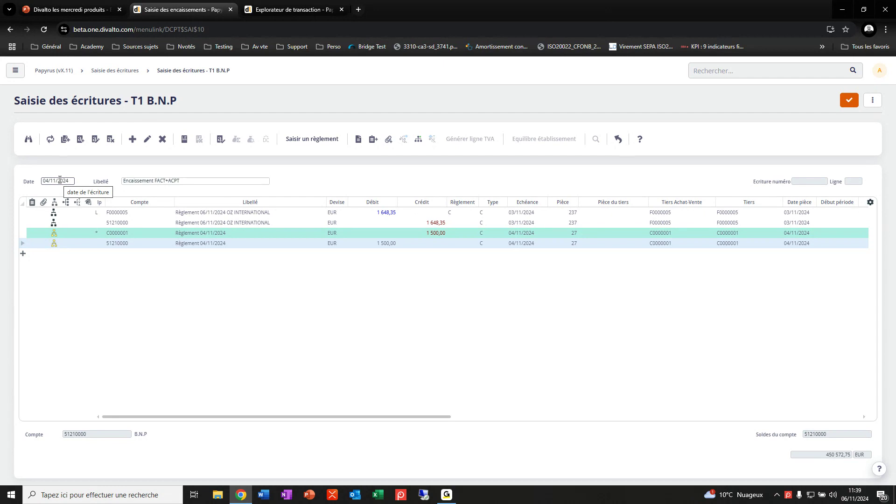
left_click(15, 72)
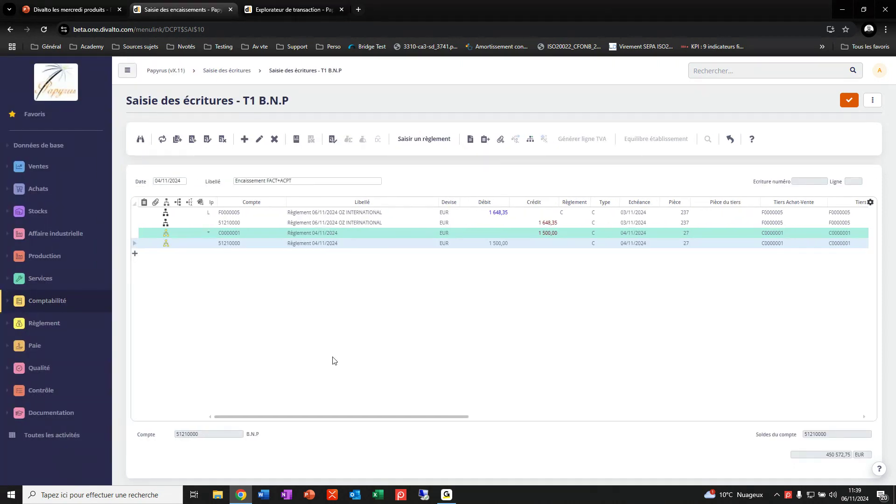
left_click(128, 70)
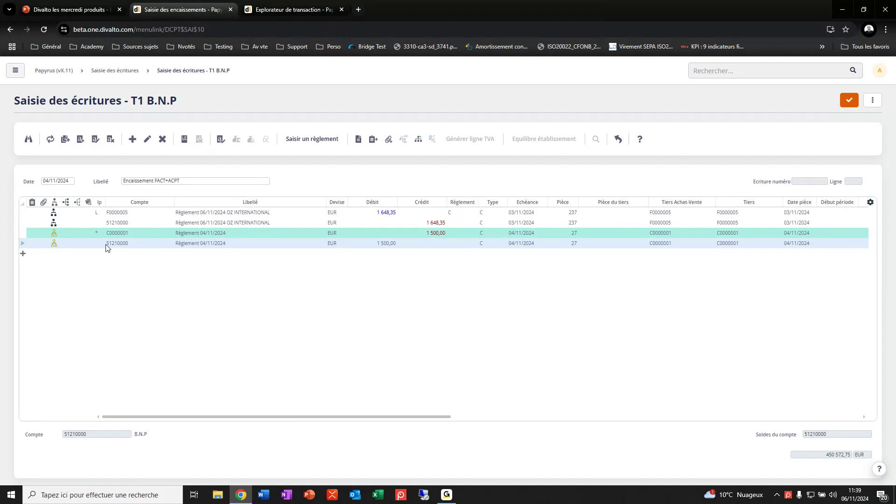
- Examine the line breakdown (Ventilation de la ligne) of both OZ INTERNATIONAL settlement lines
left_click(55, 213)
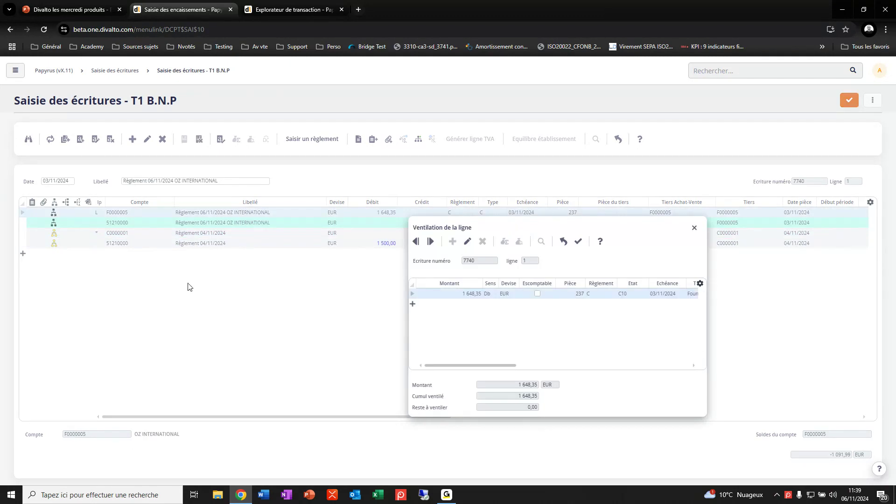
left_click_drag(592, 223, 481, 140)
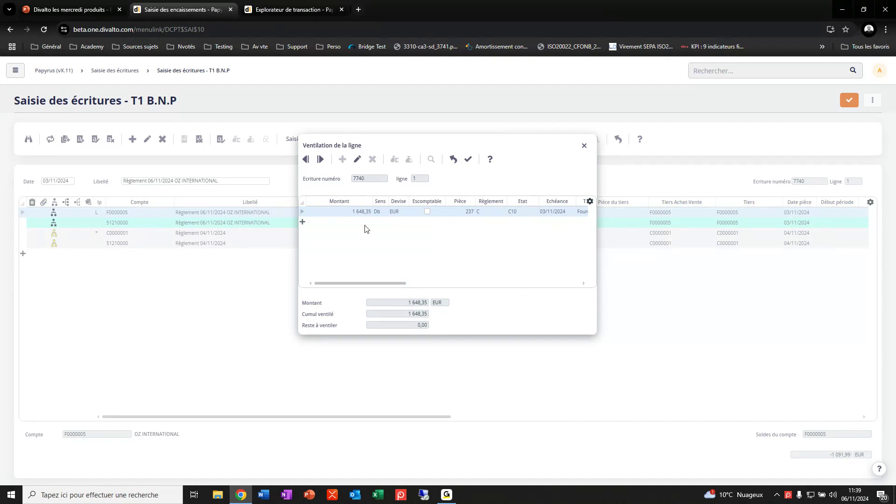
left_click(585, 149)
left_click(54, 223)
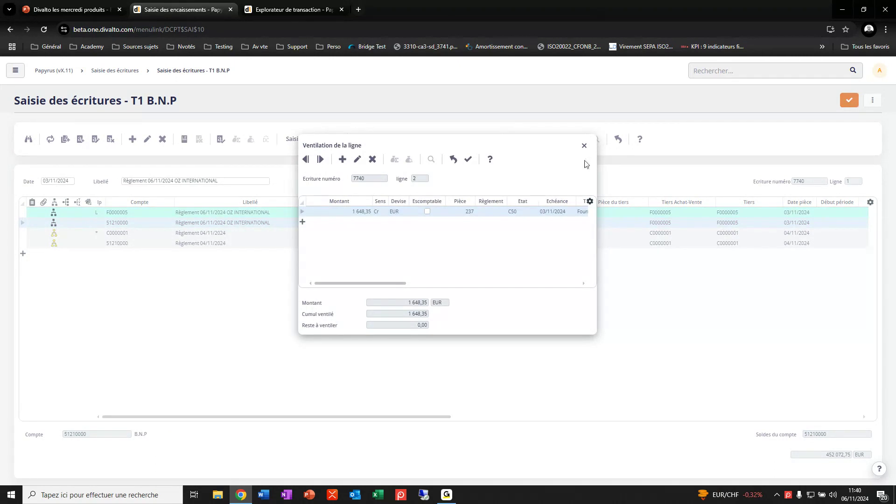
left_click(584, 146)
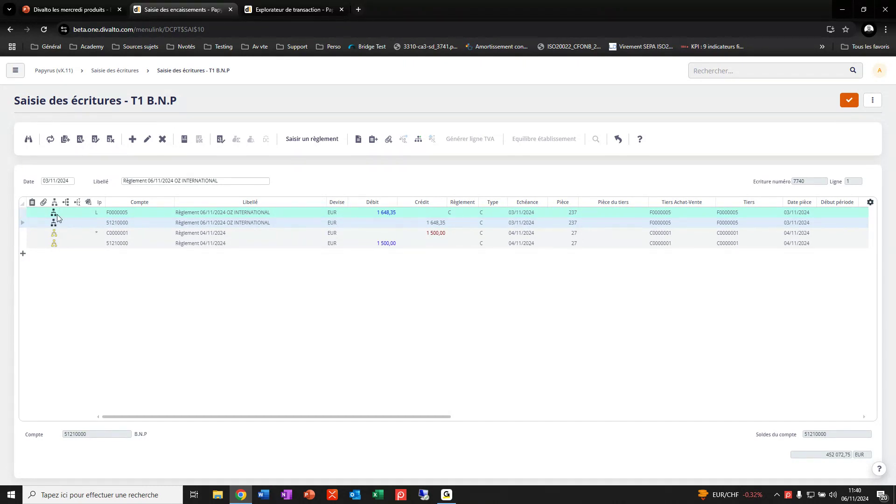
mouse_move(53, 216)
- Open the accounting inquiry (Interrogation comptable) from the accounting activities
left_click(16, 71)
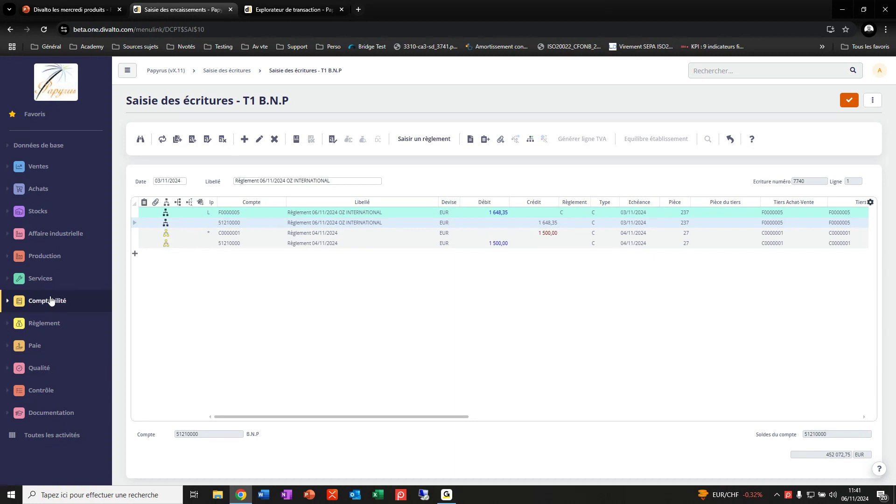
left_click(35, 441)
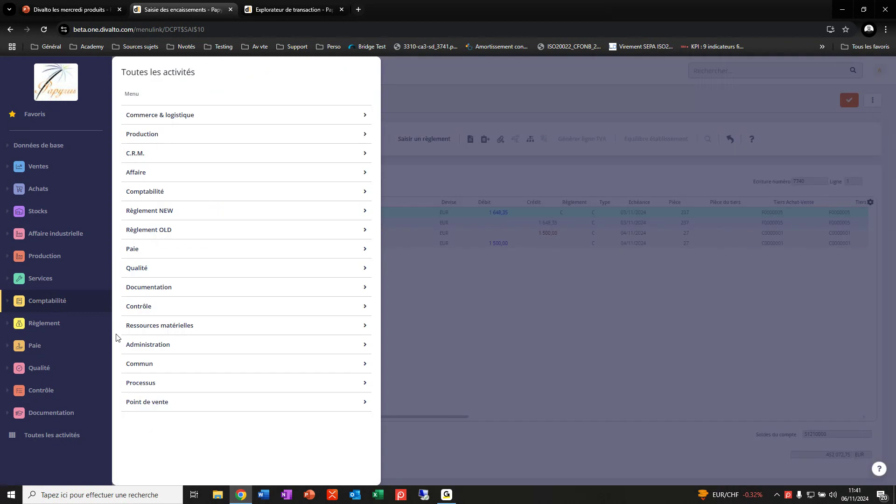
left_click(175, 195)
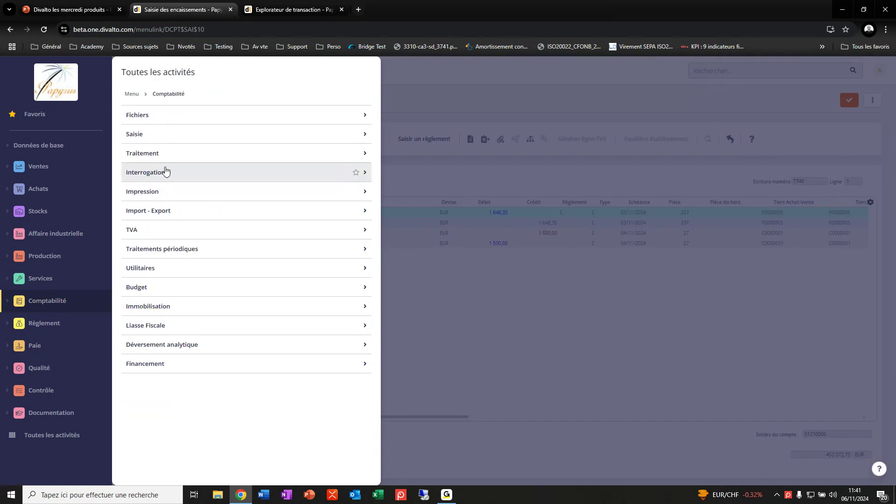
left_click(167, 172)
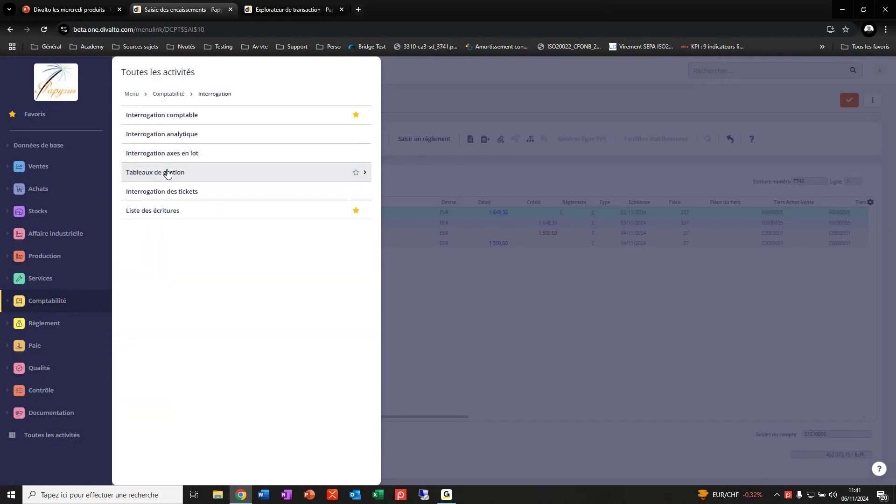
left_click(168, 118)
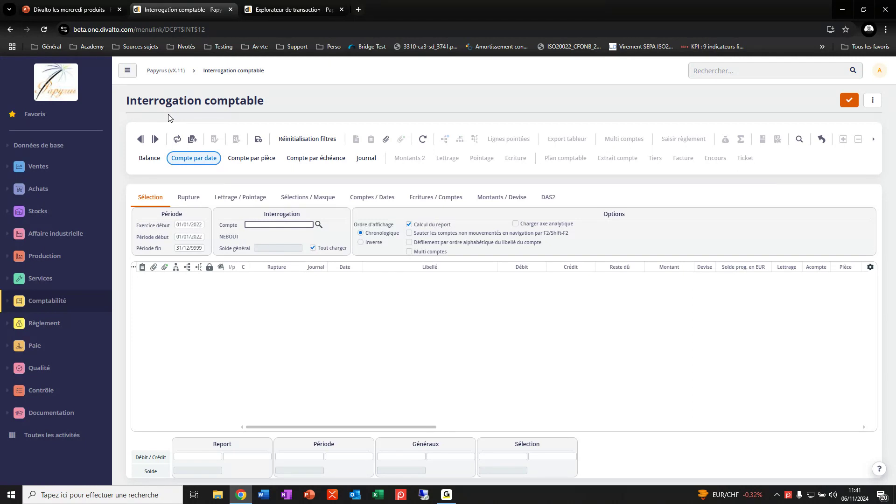
- Load the AGORA BUREAU customer account and restrict it to unlettered entries (Non lettrées)
type("000000")
key("Return")
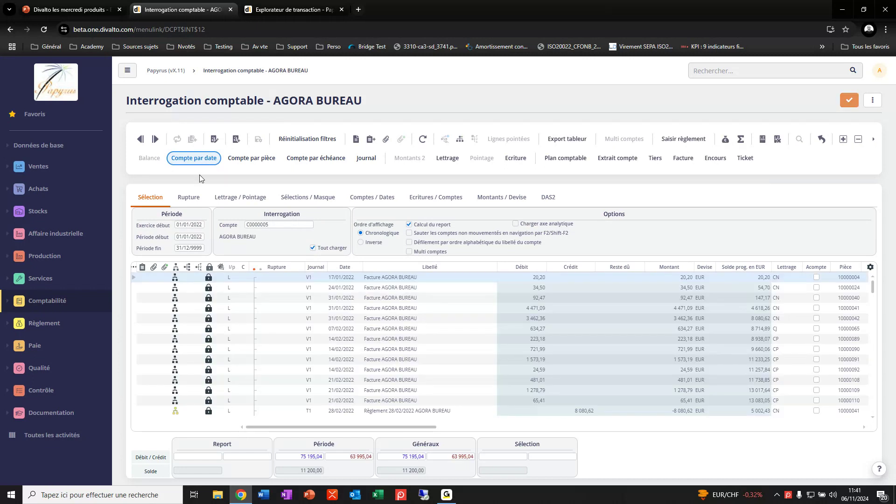
left_click(239, 202)
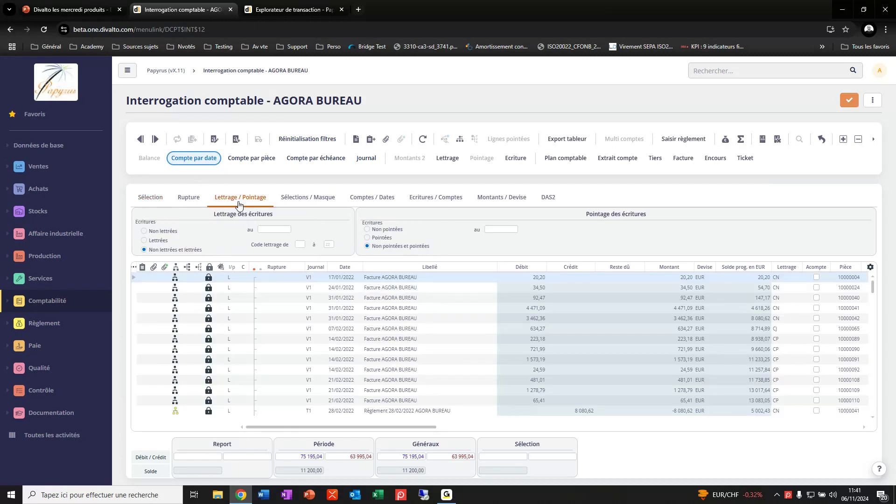
left_click(172, 232)
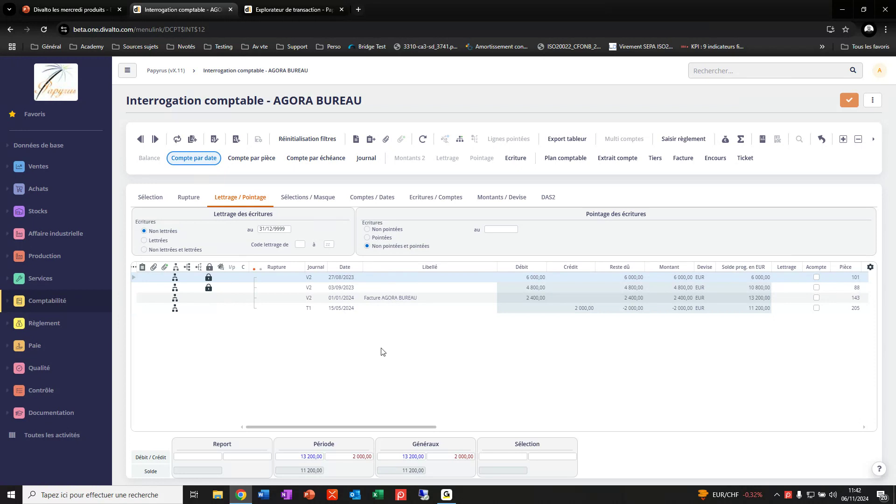
- Select the four unlettered AGORA BUREAU entries one after another and check the debit and credit totals of the selection
left_click(387, 302)
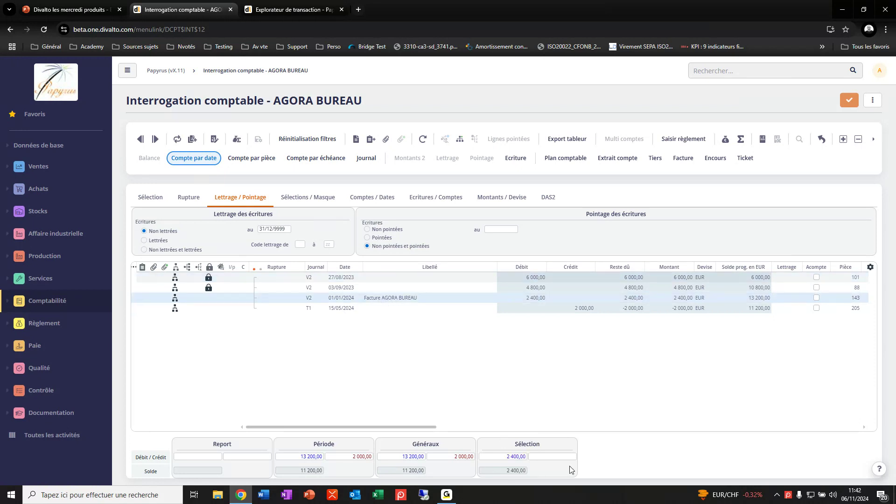
left_click(348, 287, "ctrl")
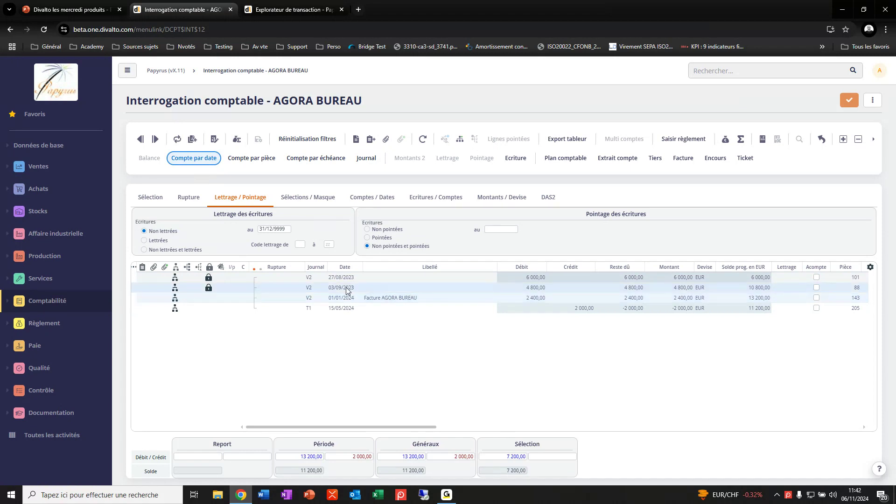
left_click(345, 277, "ctrl")
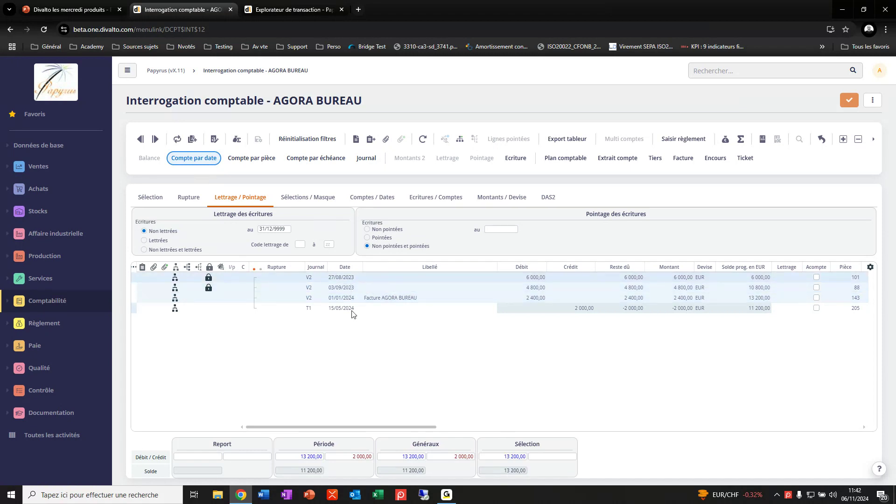
left_click(351, 308, "ctrl")
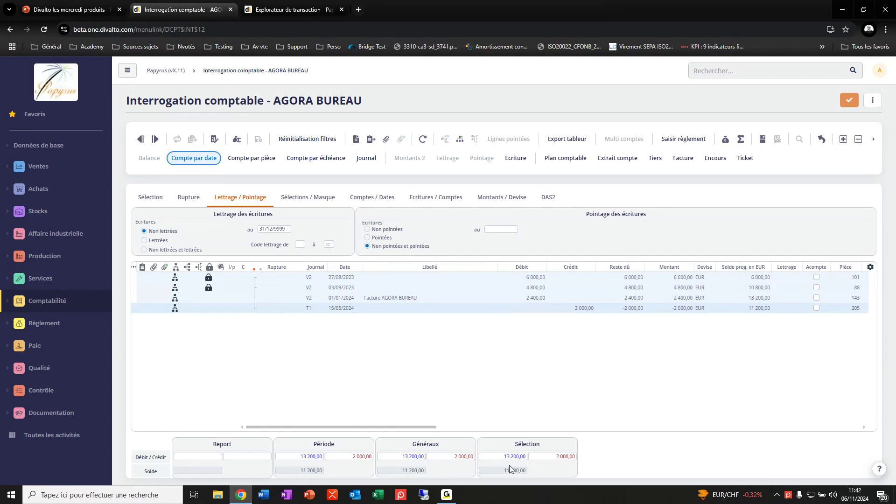
- Start a settlement (Saisie règlement) for the 2 400,00 invoice and the 2 000,00 credit entry with an amount of 401,00 EUR
left_click(391, 297)
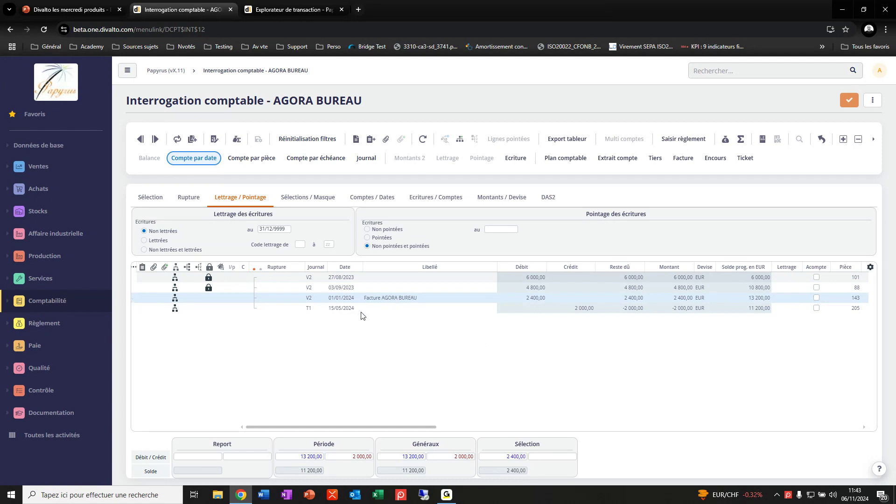
left_click(587, 309, "shift")
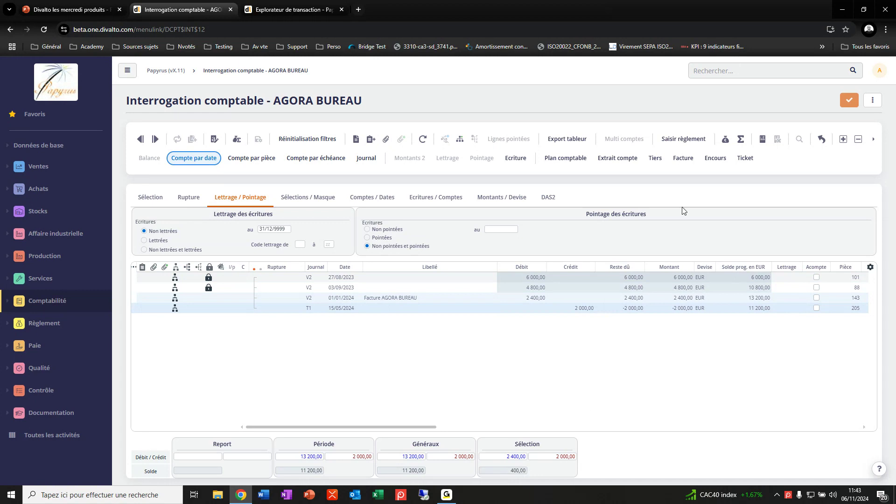
left_click(684, 140)
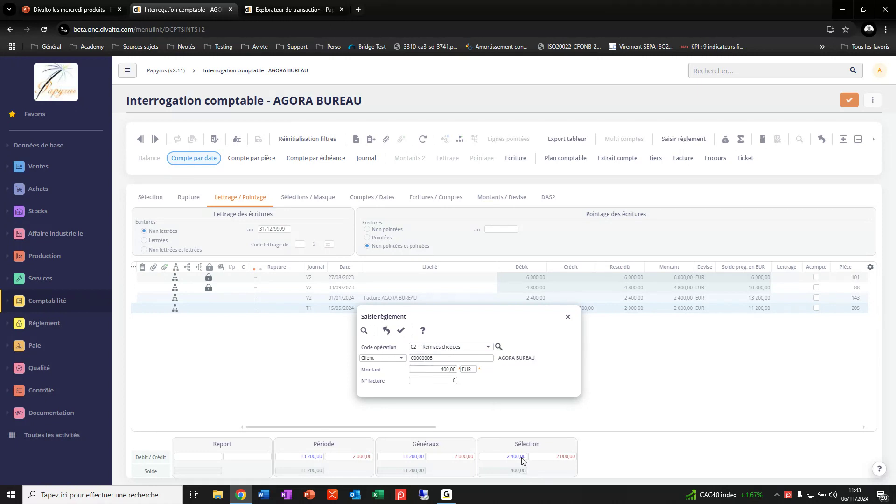
left_click(446, 369)
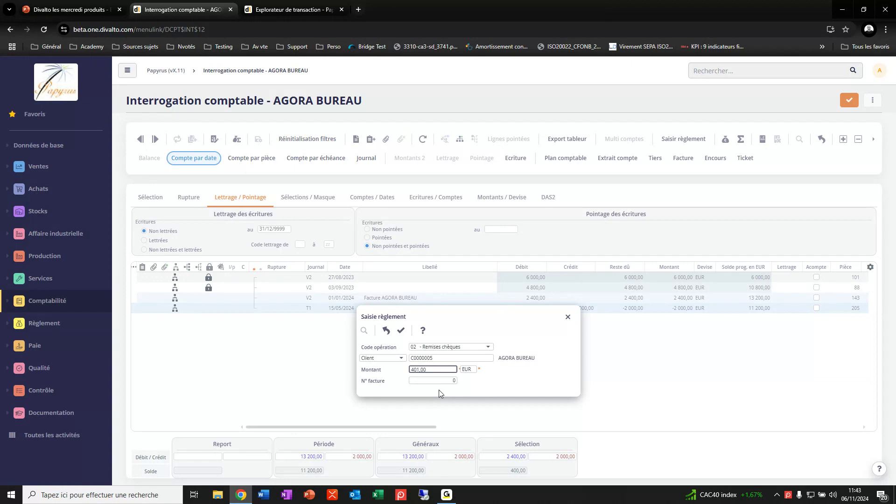
key("Return")
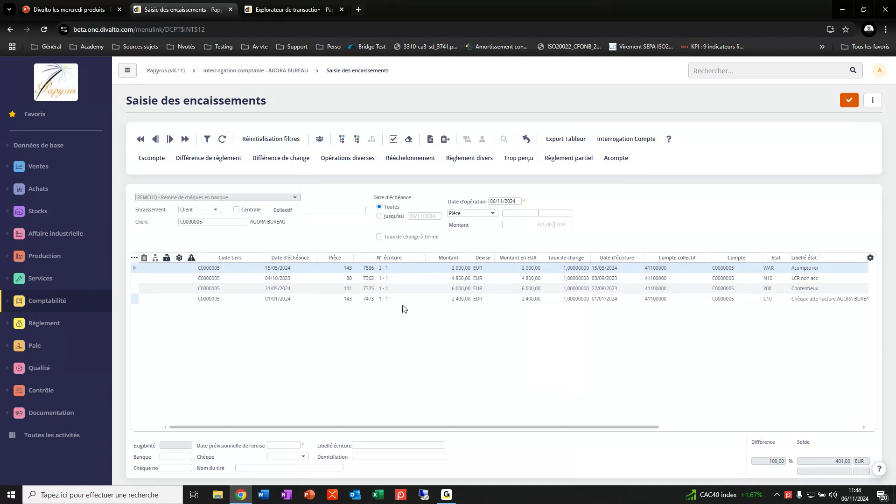
- Match the 2 400,00 invoice and the -2 000,00 down payment, and record a settlement difference of -1,00 EUR on the current entry
left_click(463, 299)
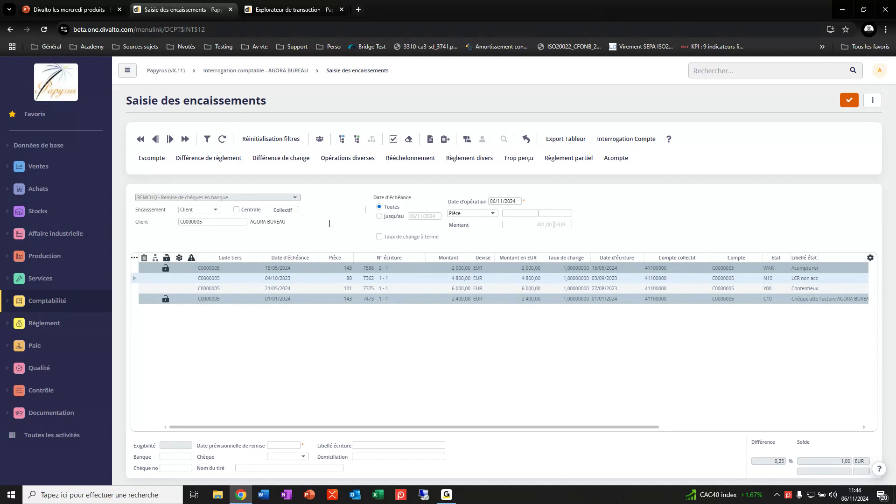
left_click(211, 158)
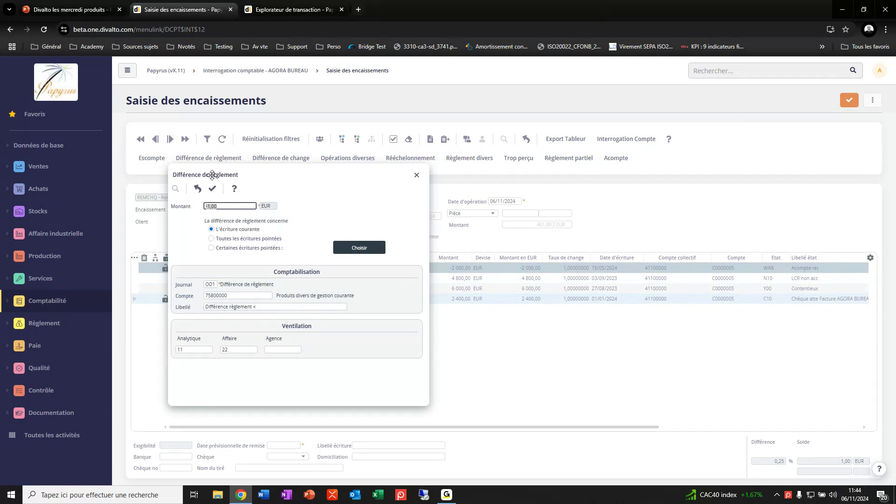
left_click(213, 189)
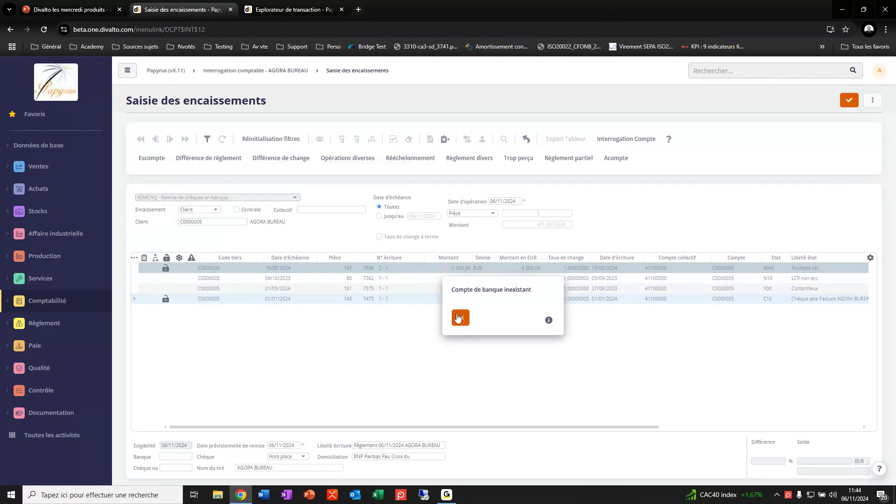
- Set the bank of the cheque receipt to SG and post the transaction
left_click(459, 317)
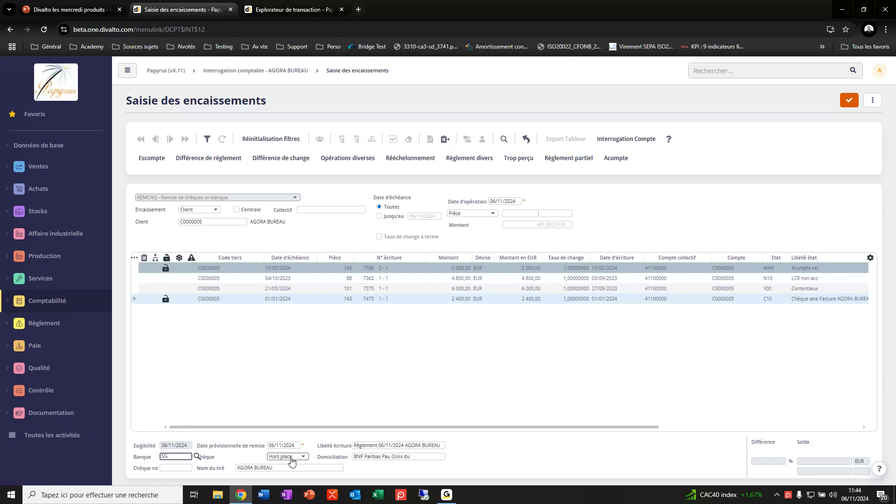
key("Tab")
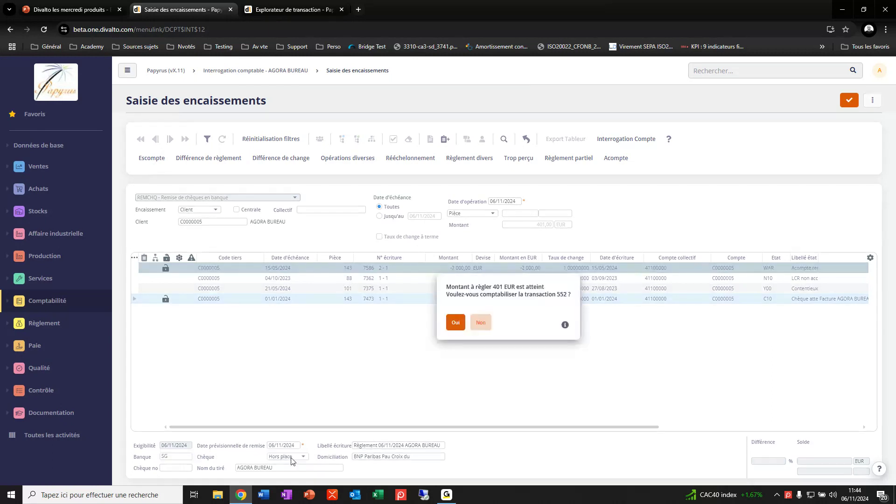
left_click(453, 323)
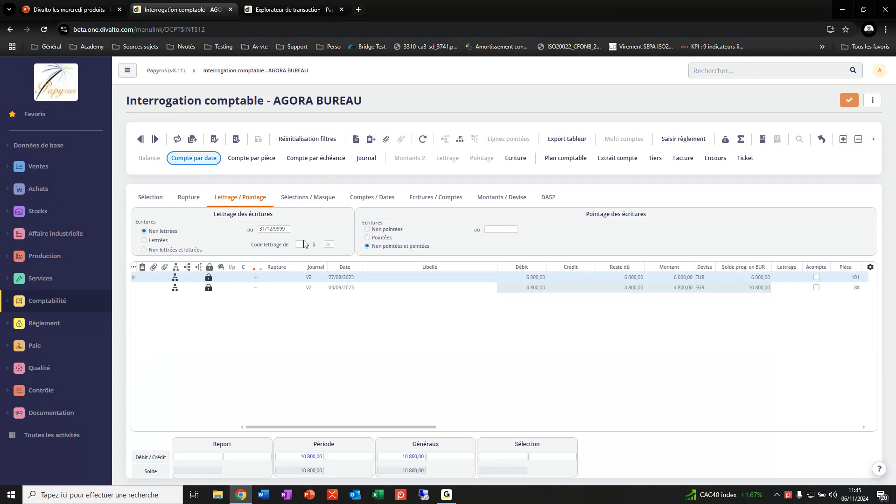
- Load the LEFRANC ET BOURGEOIS supplier account in the accounting inquiry
left_click(157, 200)
left_click(286, 224)
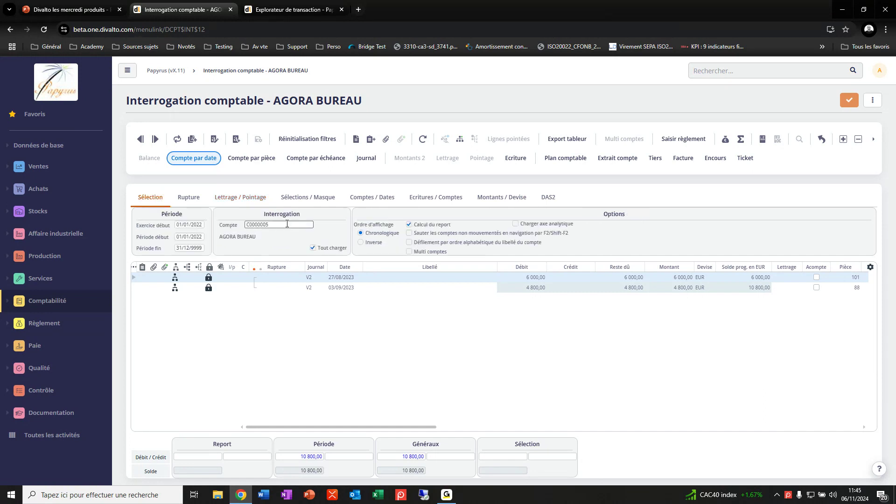
type("F000000")
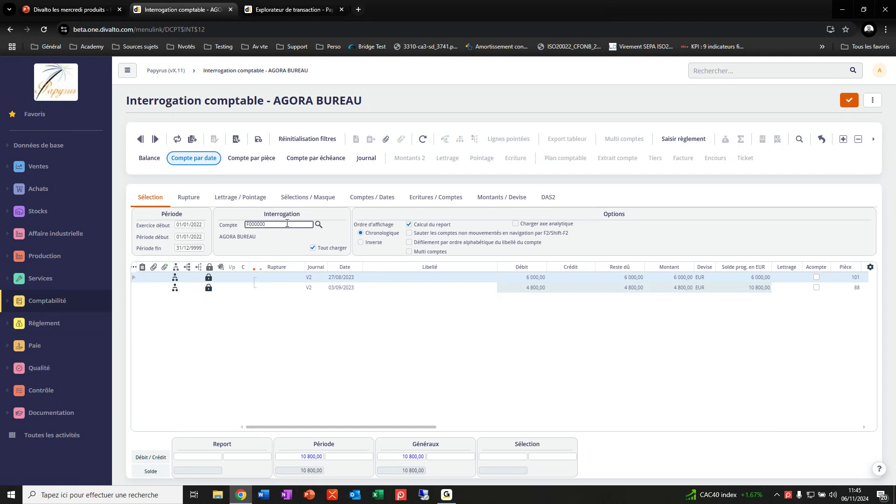
type("2")
key("Return")
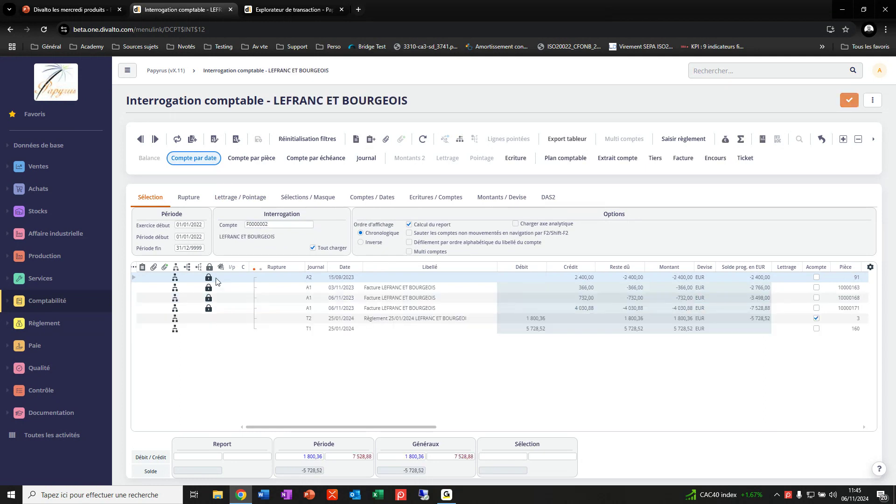
- Start a 3 498,00 EUR settlement by cheque (01 - Chèques payés) for the 2 400,00, 366,00 and 732,00 supplier entries
left_click(223, 201)
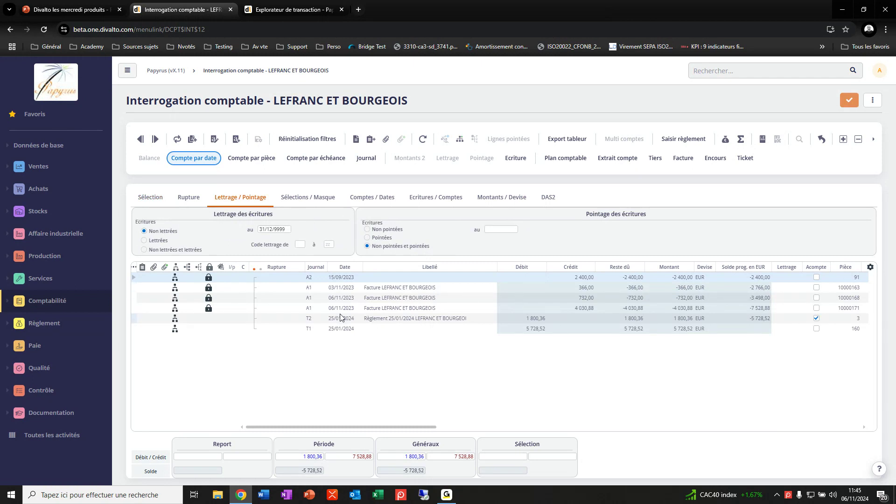
left_click_drag(593, 279, 589, 299)
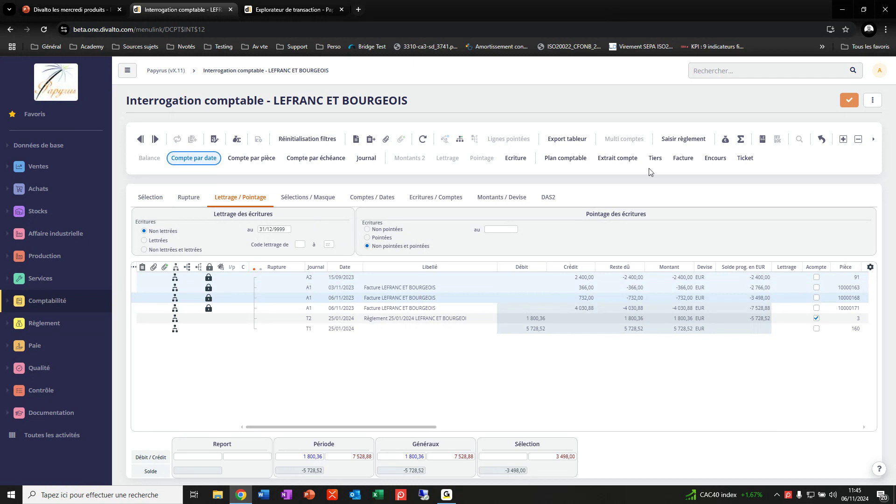
left_click(677, 139)
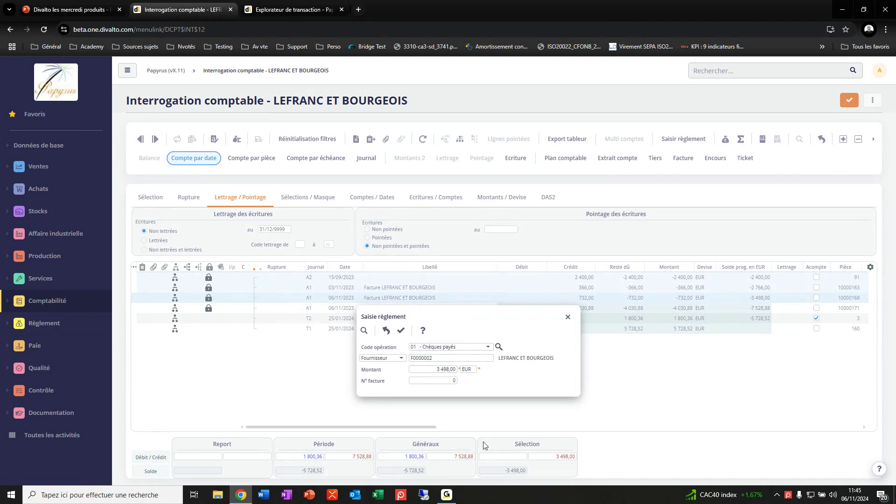
left_click(400, 331)
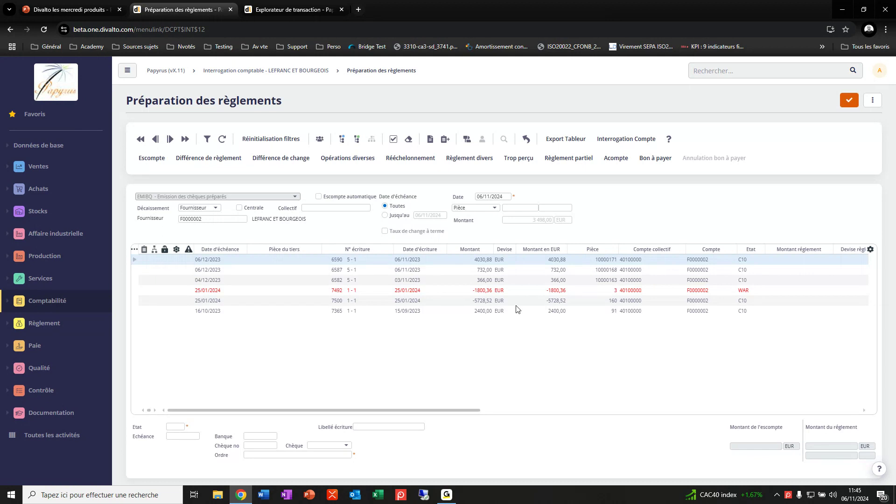
- Match the 2 400,00, 366,00 and 732,00 entries in the payment preparation
left_click(489, 311)
left_click(489, 281, "ctrl")
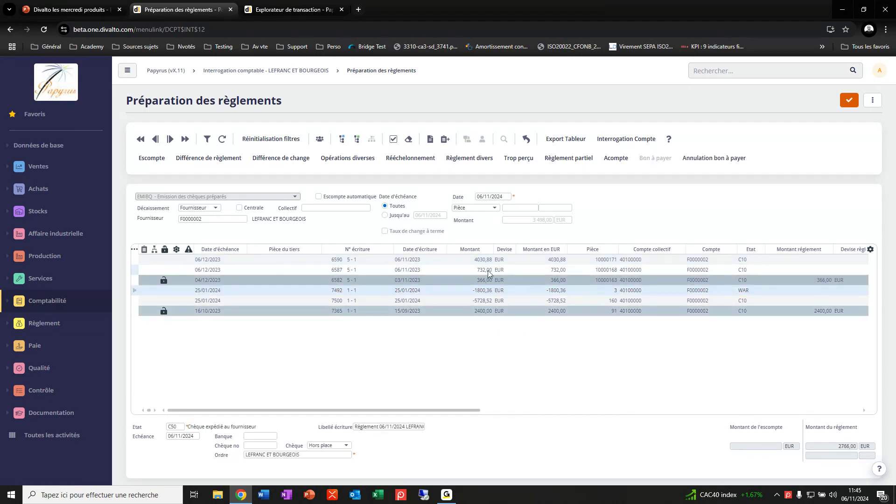
left_click(488, 271, "ctrl")
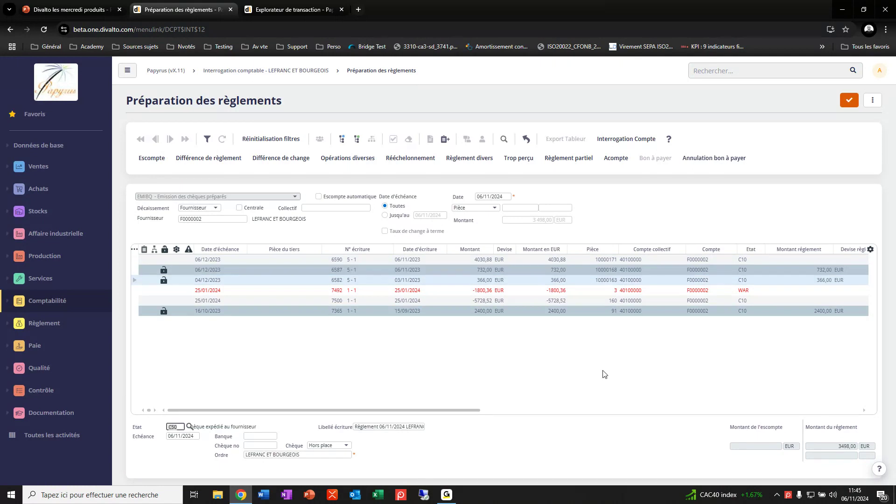
- Set the bank of the LEFRANC ET BOURGEOIS cheque payment to SG and validate the payment
key("Tab")
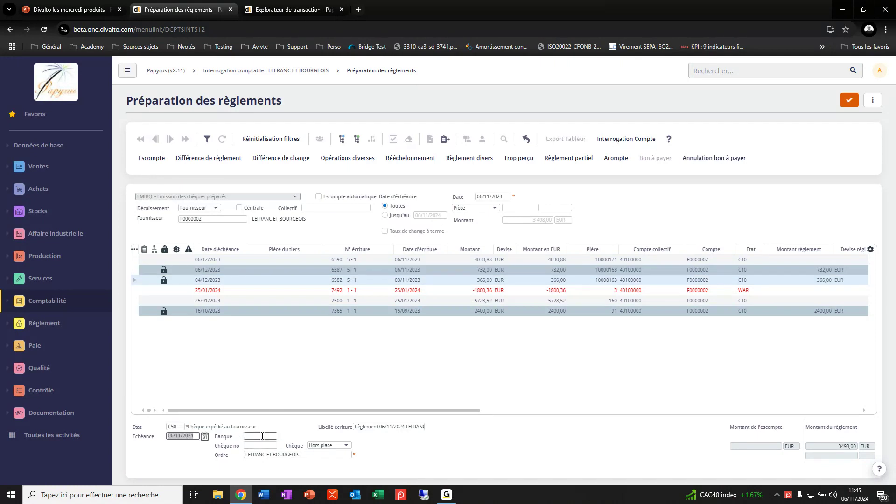
left_click(262, 436)
type("SG")
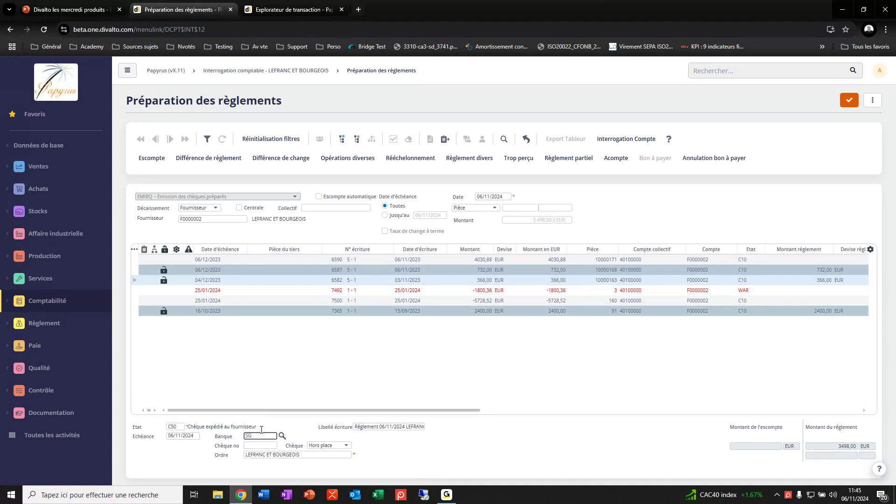
left_click(261, 429)
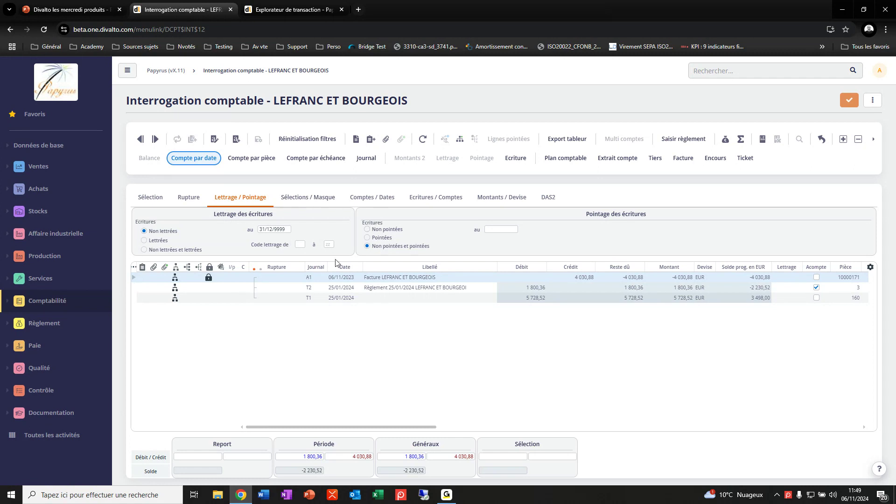
- Open a settlement entry for the 4 030,88 EUR LEFRANC ET BOURGEOIS invoice and examine the available operation codes
left_click(396, 278)
left_click(688, 140)
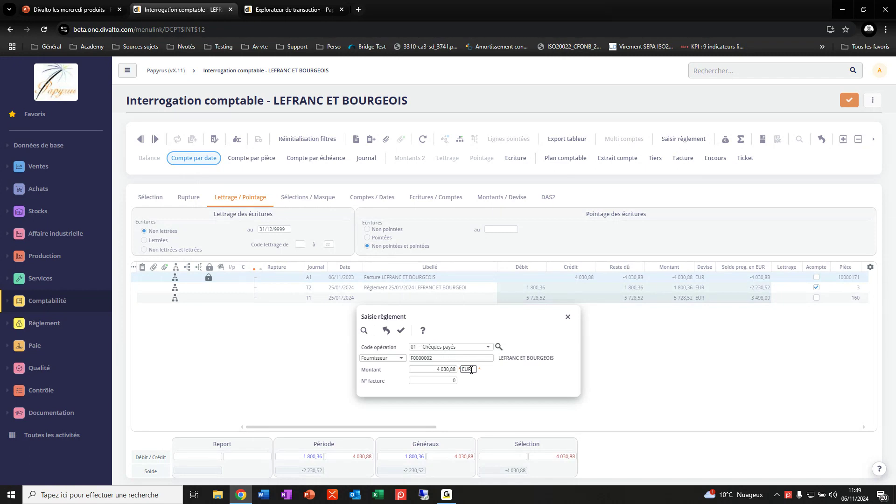
left_click(454, 381)
left_click(479, 349)
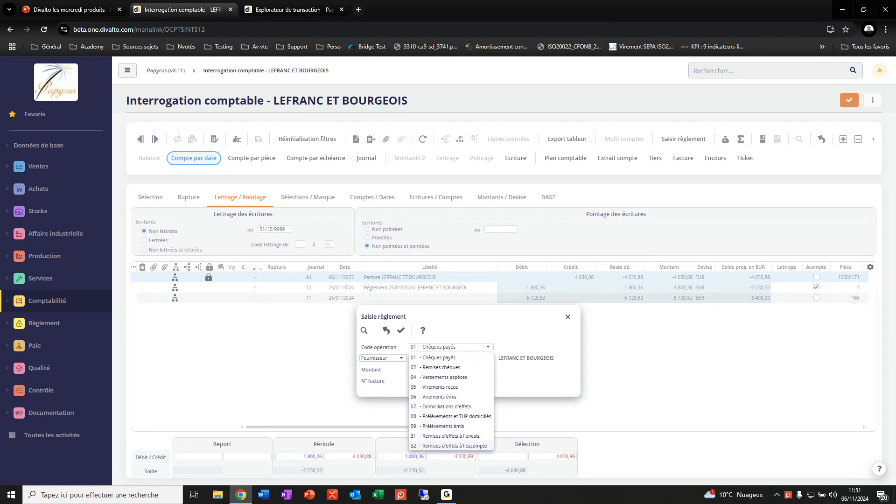
- Open operation code 01 (Chèques payés) from the statement operation codes among the Règlement NEW Etebac / Ebics tables and extend the session
left_click(57, 436)
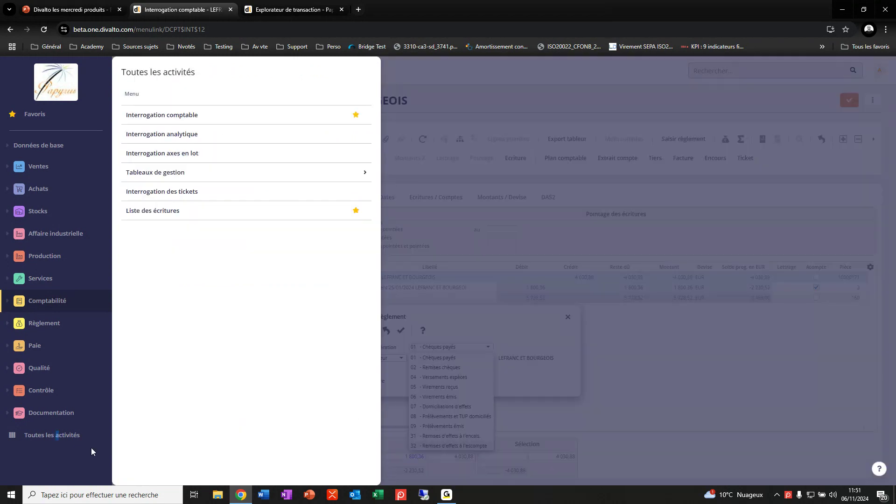
left_click(176, 77)
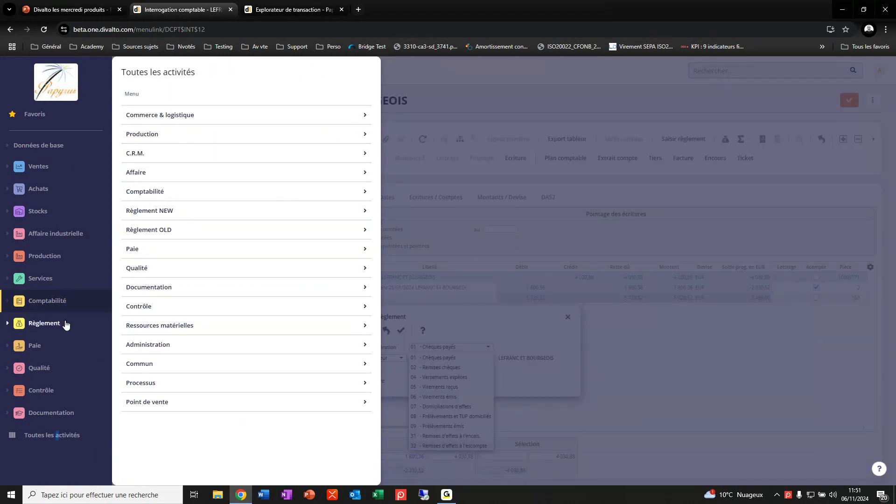
left_click(167, 219)
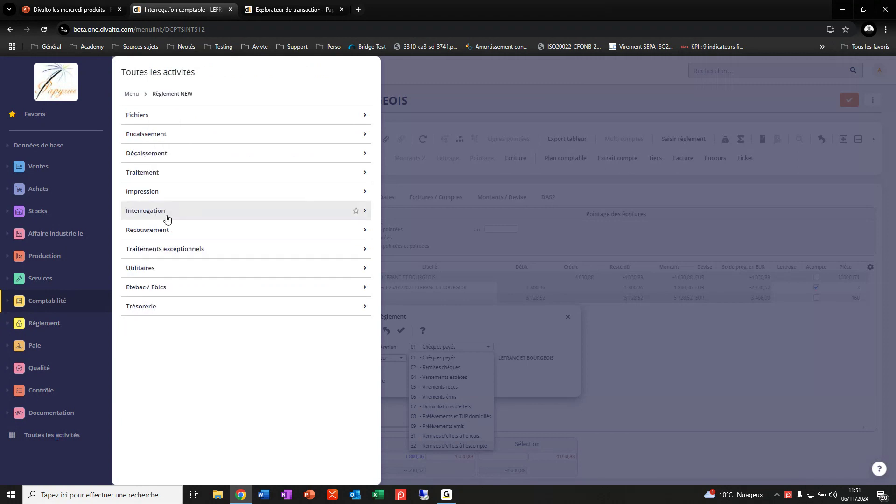
left_click(185, 294)
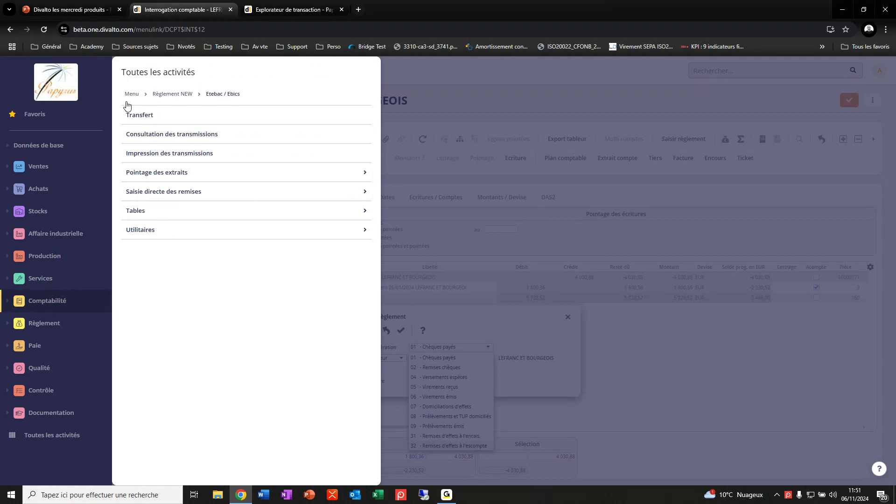
left_click(227, 210)
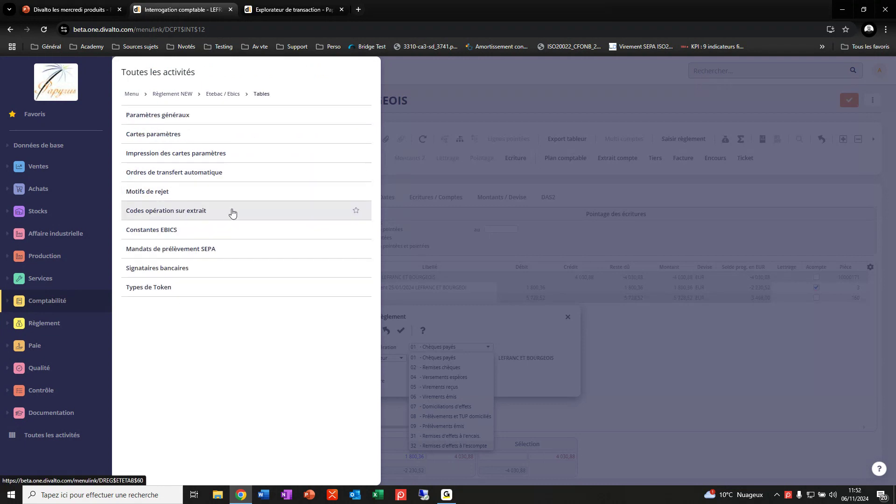
left_click(193, 216)
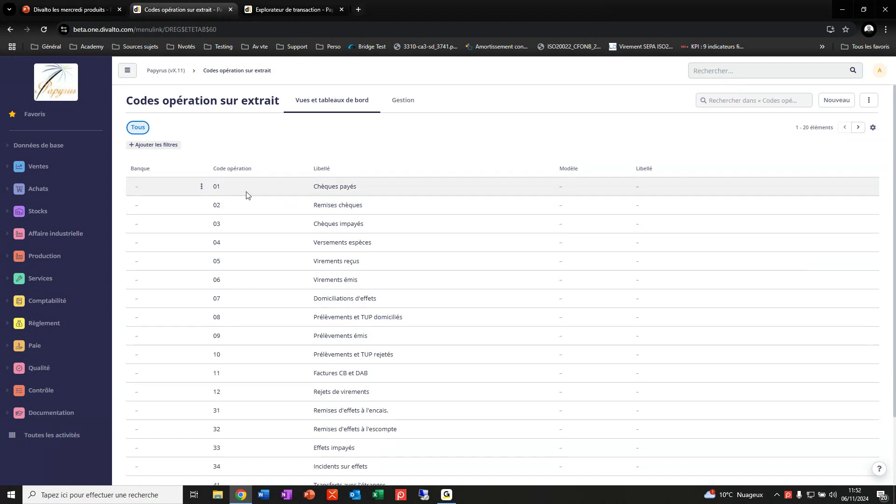
left_click(138, 191)
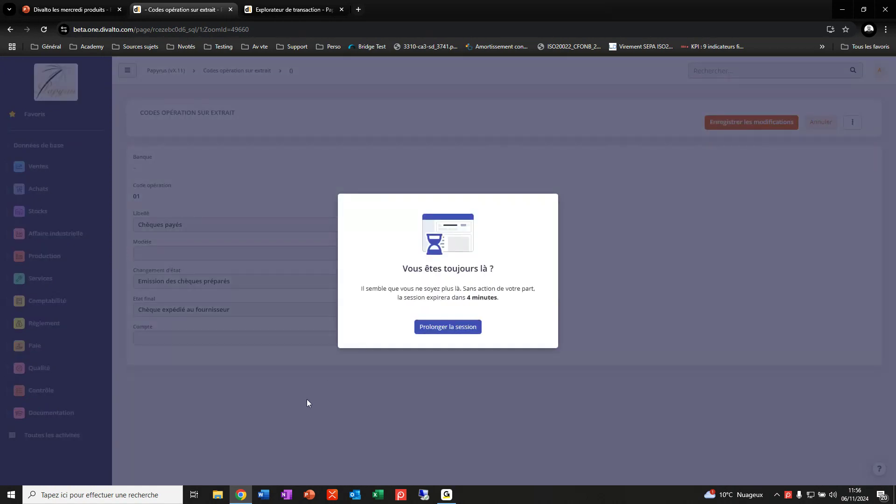
left_click(461, 329)
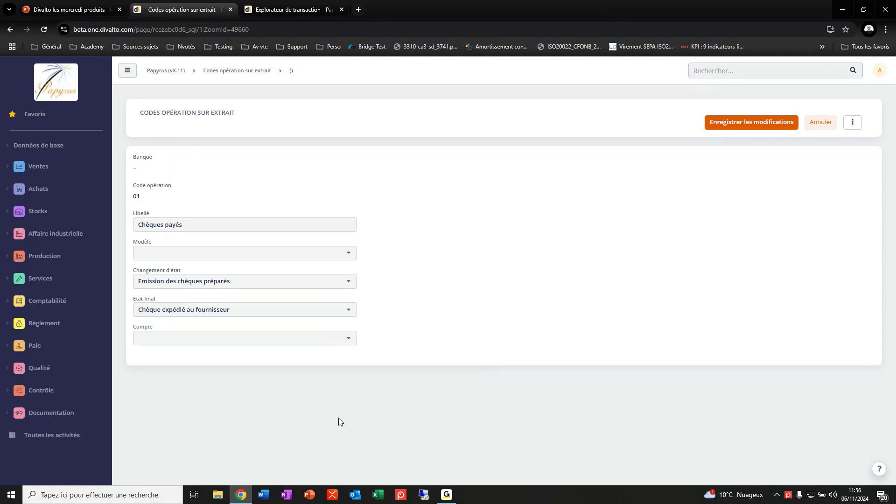
- Open the customer receipts entry (Saisie des encaissements) of the Règlement NEW module
left_click(52, 441)
left_click(166, 208)
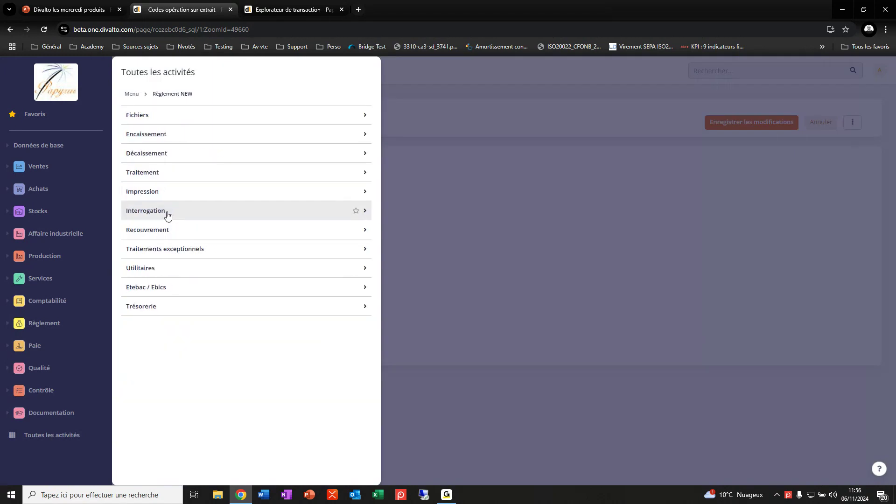
left_click(156, 134)
left_click(201, 117)
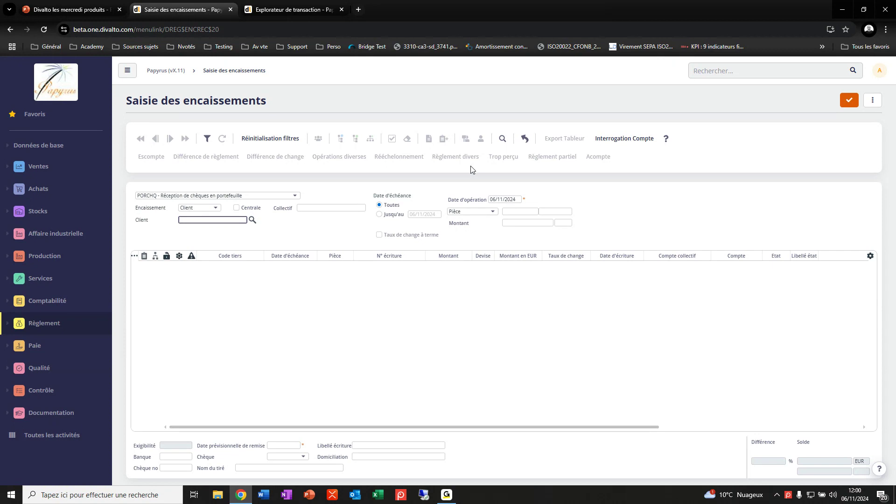
- Switch to the PowerPoint presentation, start the slide show at Pointage semi-automatique and advance to the Saisie d'écriture slide
left_click(51, 10)
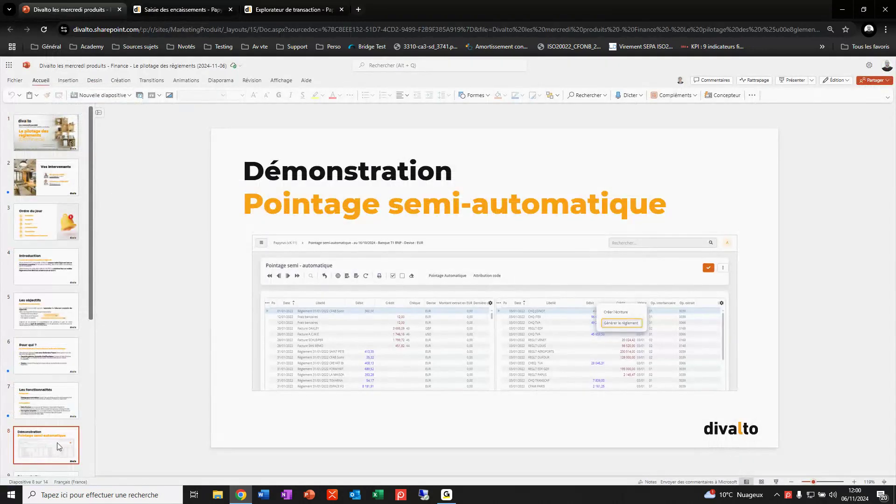
scroll(46, 443, "down", 3)
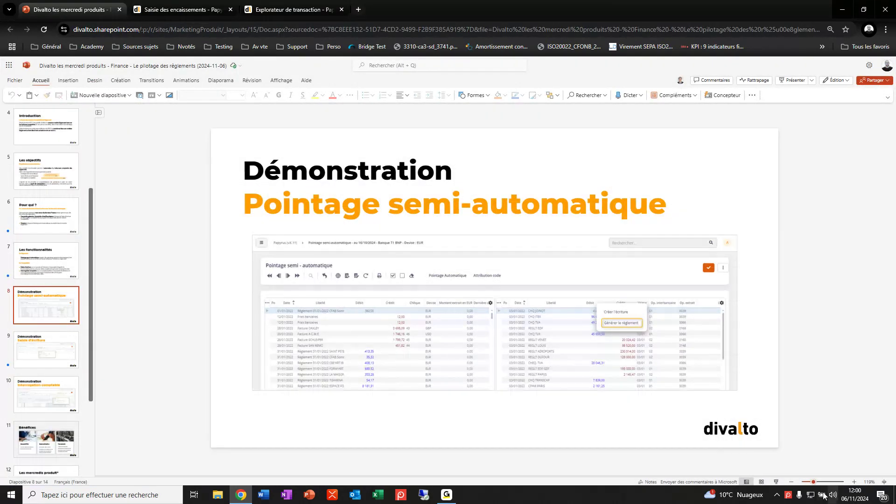
left_click(776, 482)
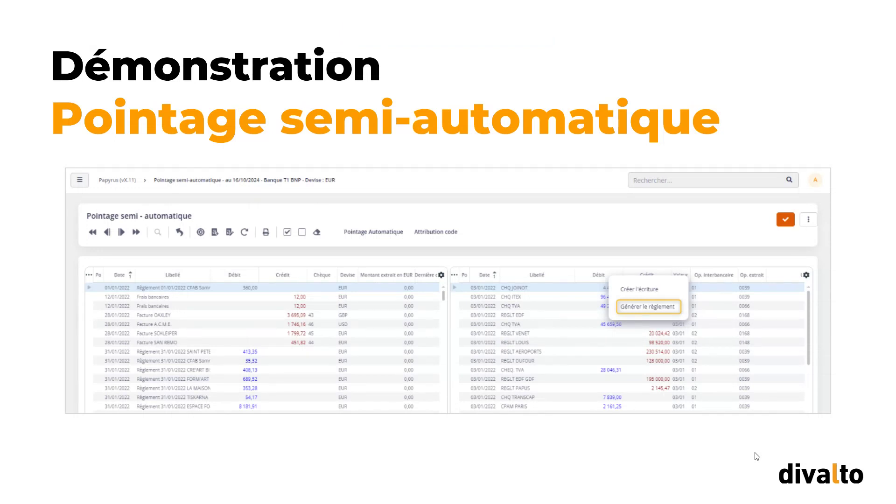
key("Right")
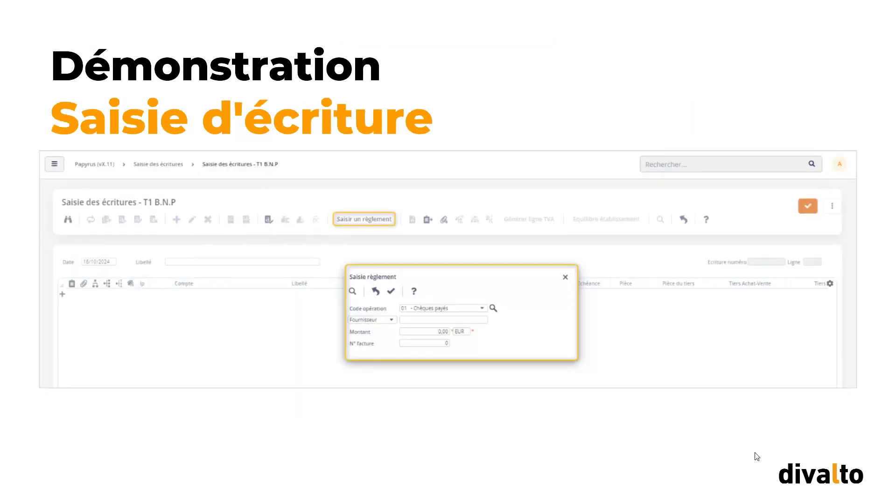